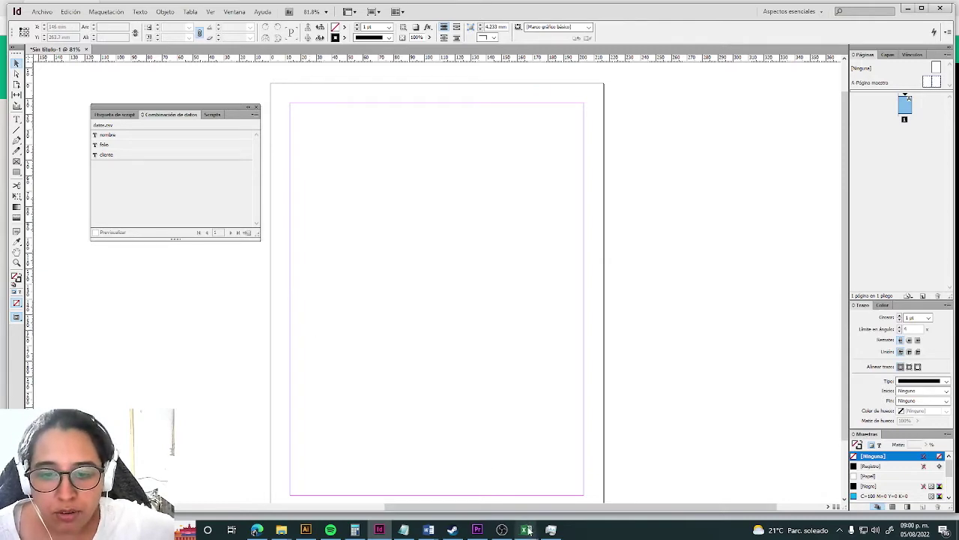
Switch from InDesign to the folios 7 al 9.xlsx workbook in Excel and focus the sheet.
{"action": "mouse_move", "coordinate": [527, 530]}
{"action": "left_click", "coordinate": [493, 498]}
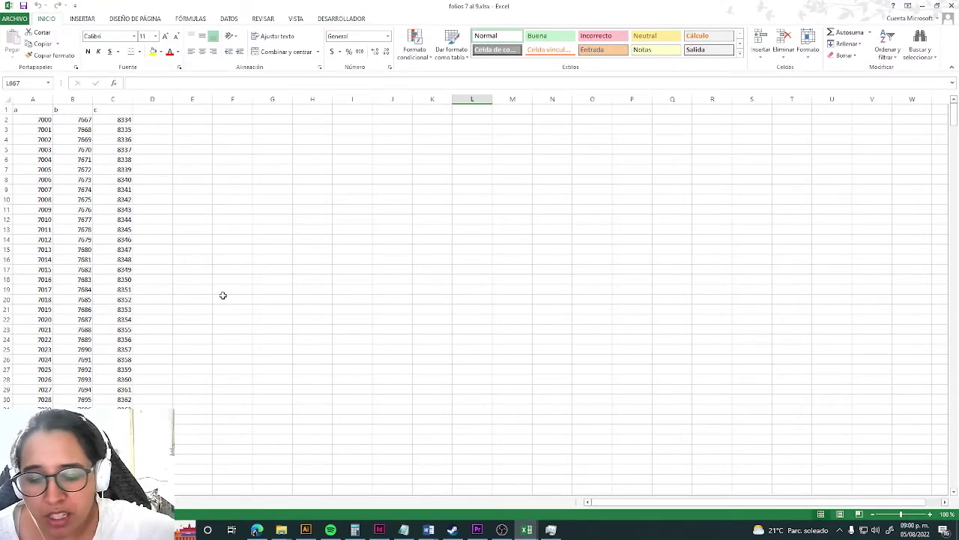
{"action": "left_click", "coordinate": [222, 290]}
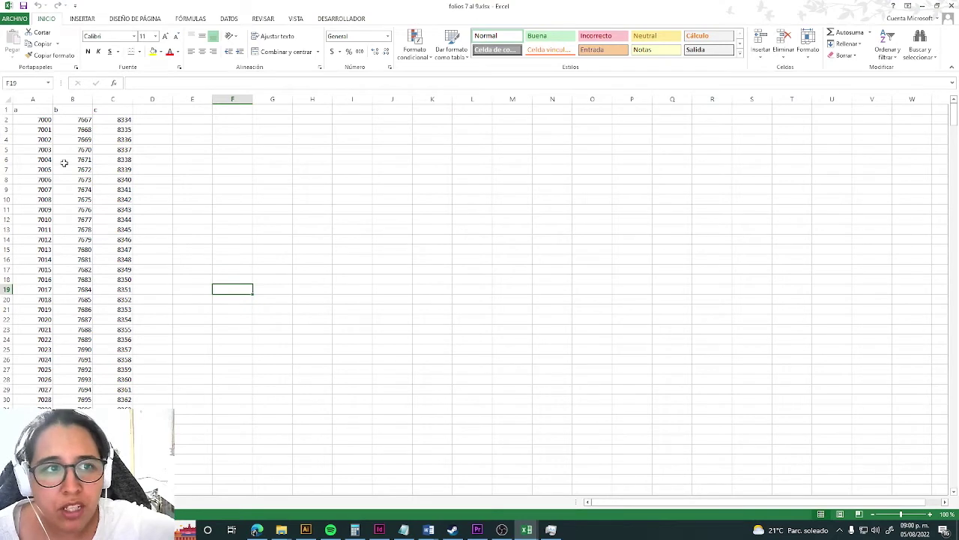
Rename the A1, B1 and C1 headers to COLUMNA 1, COLUMNA 2 and COLUMNA 3.
{"action": "left_click_drag", "start_coordinate": [30, 113], "coordinate": [105, 110]}
{"action": "left_click", "coordinate": [25, 109]}
{"action": "double_click", "coordinate": [25, 110]}
{"action": "double_click", "coordinate": [15, 109]}
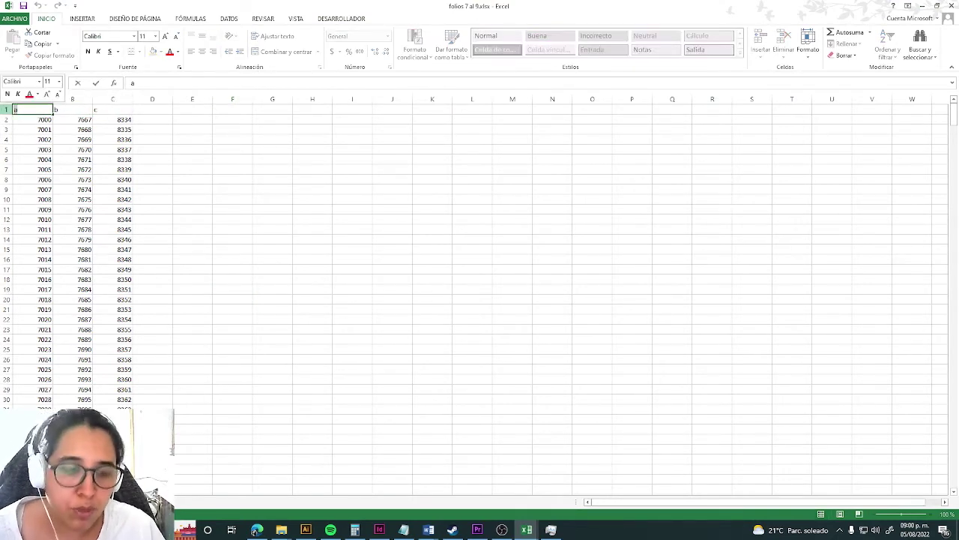
{"action": "type", "text": "COLUMNA 1"}
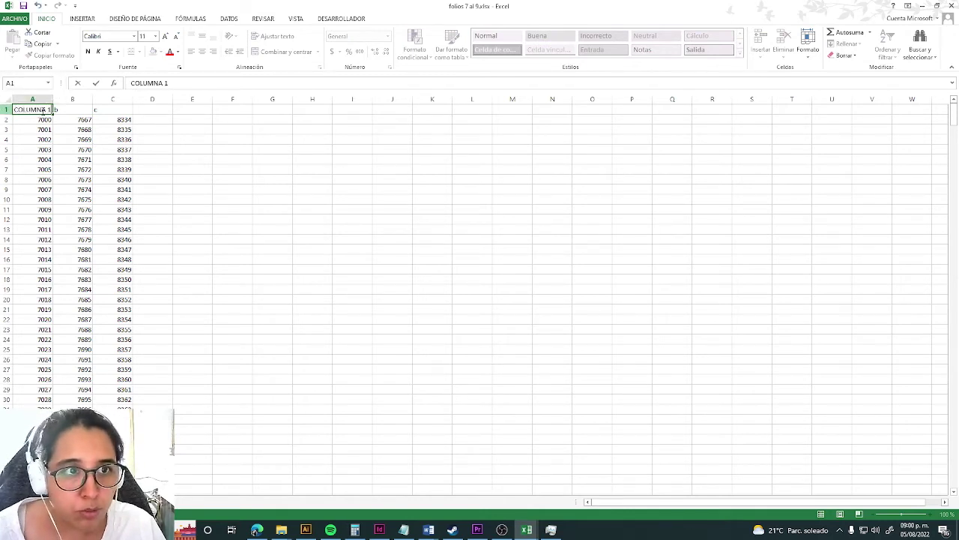
{"action": "left_click", "coordinate": [62, 109]}
{"action": "type", "text": "COLUMNA 2"}
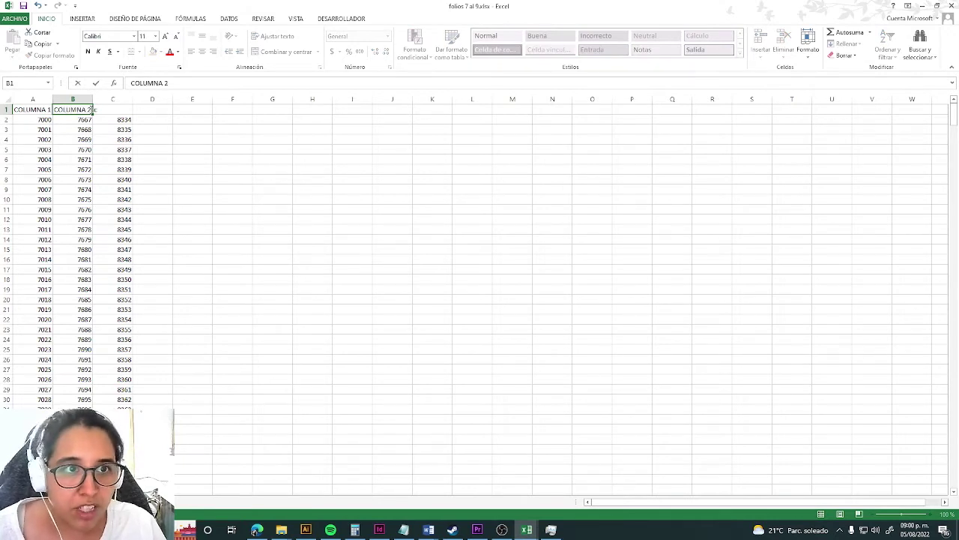
{"action": "left_click", "coordinate": [104, 110]}
{"action": "type", "text": "COLUM"}
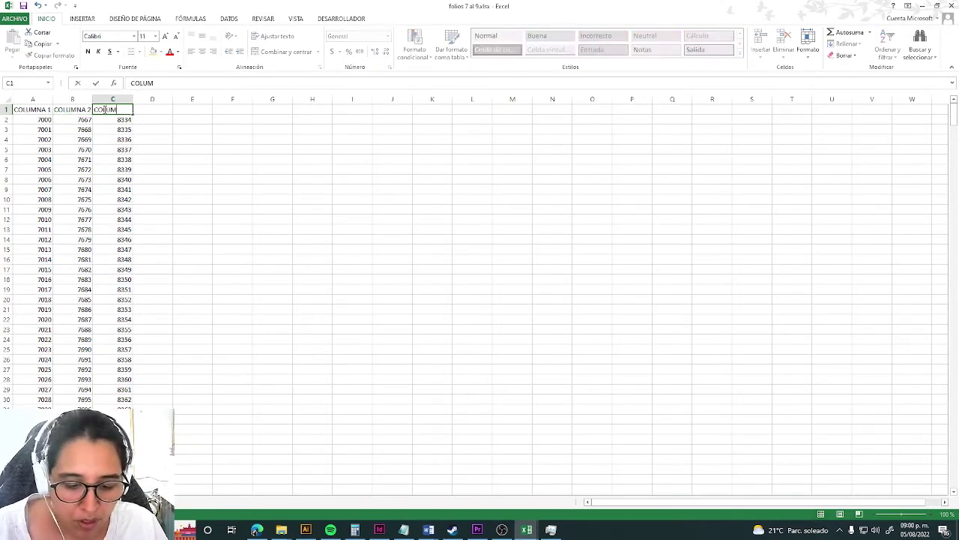
{"action": "type", "text": "NA"}
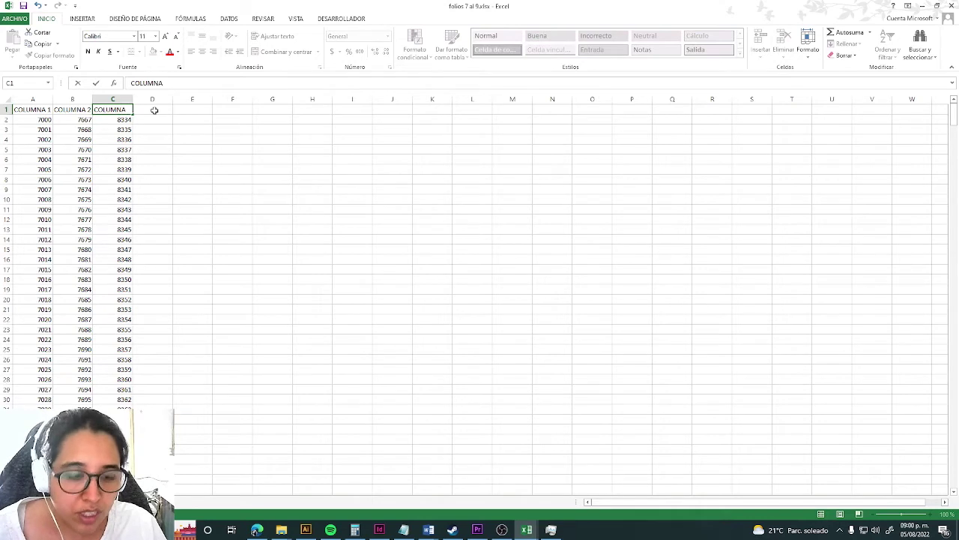
{"action": "left_click", "coordinate": [157, 138]}
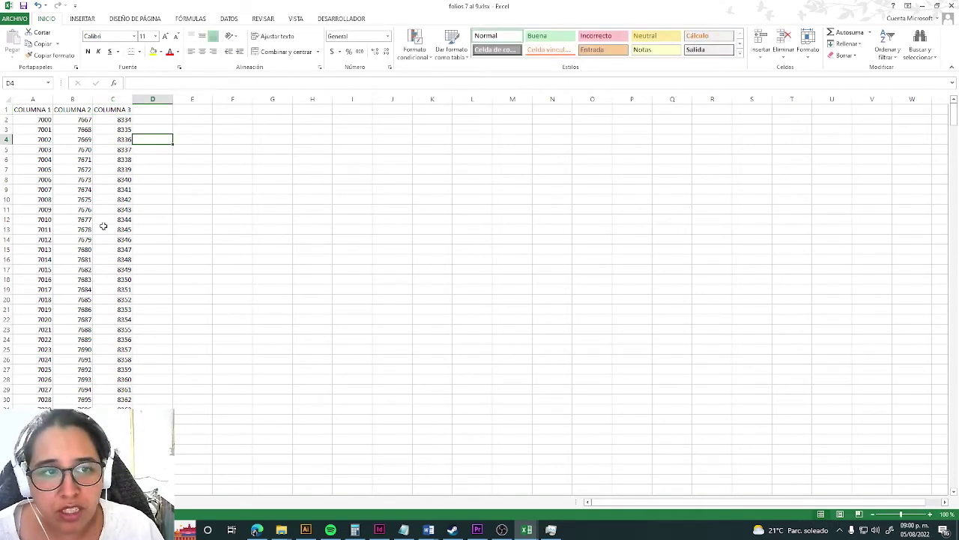
Add a COLUMNA 4 header in D1 and start typing the first number in D2.
{"action": "scroll", "coordinate": [103, 224], "scroll_direction": "down", "scroll_amount": 11}
{"action": "scroll", "coordinate": [103, 228], "scroll_direction": "down", "scroll_amount": 12}
{"action": "scroll", "coordinate": [103, 229], "scroll_direction": "down", "scroll_amount": 13}
{"action": "scroll", "coordinate": [105, 231], "scroll_direction": "down", "scroll_amount": 12}
{"action": "scroll", "coordinate": [104, 231], "scroll_direction": "down", "scroll_amount": 12}
{"action": "scroll", "coordinate": [104, 230], "scroll_direction": "up", "scroll_amount": 5}
{"action": "scroll", "coordinate": [104, 230], "scroll_direction": "up", "scroll_amount": 13}
{"action": "scroll", "coordinate": [103, 230], "scroll_direction": "up", "scroll_amount": 12}
{"action": "scroll", "coordinate": [103, 231], "scroll_direction": "up", "scroll_amount": 12}
{"action": "scroll", "coordinate": [103, 230], "scroll_direction": "up", "scroll_amount": 12}
{"action": "scroll", "coordinate": [103, 230], "scroll_direction": "up", "scroll_amount": 7}
{"action": "left_click", "coordinate": [159, 109]}
{"action": "type", "text": "CUL"}
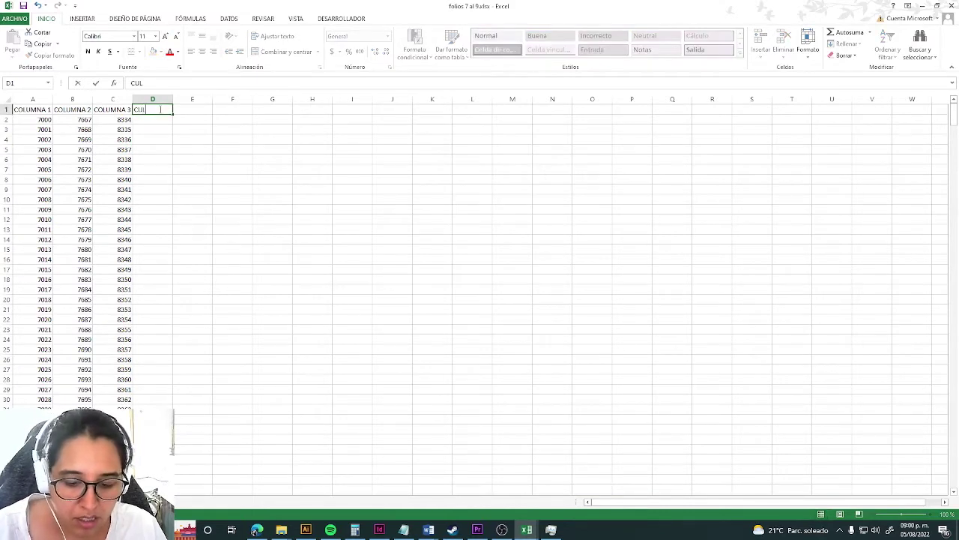
{"action": "type", "text": "UMNA 4"}
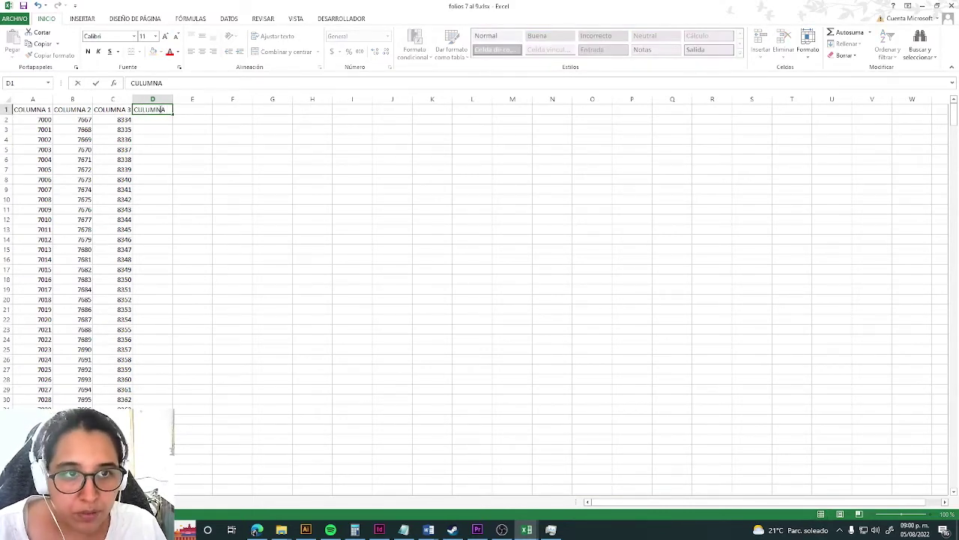
{"action": "left_click", "coordinate": [165, 199]}
{"action": "left_click", "coordinate": [166, 124]}
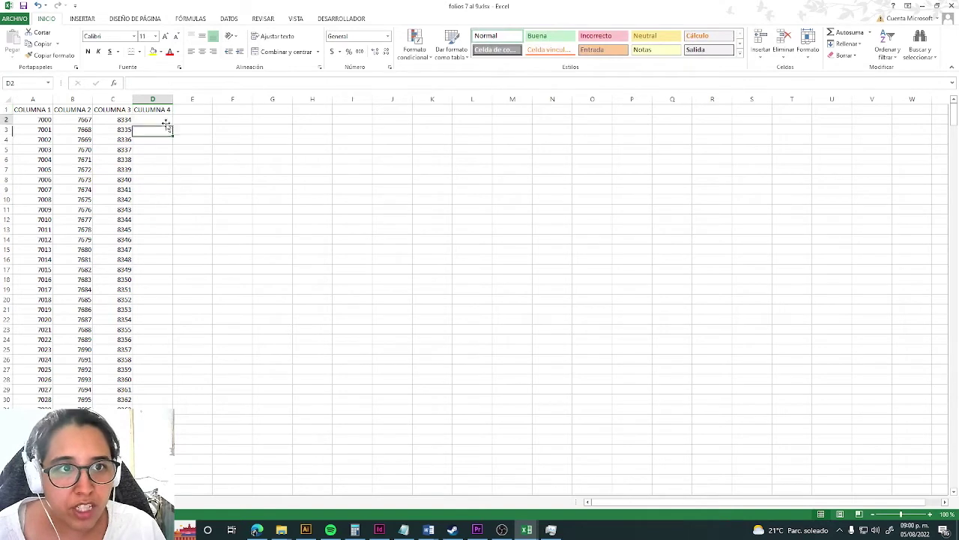
{"action": "type", "text": "9001"}
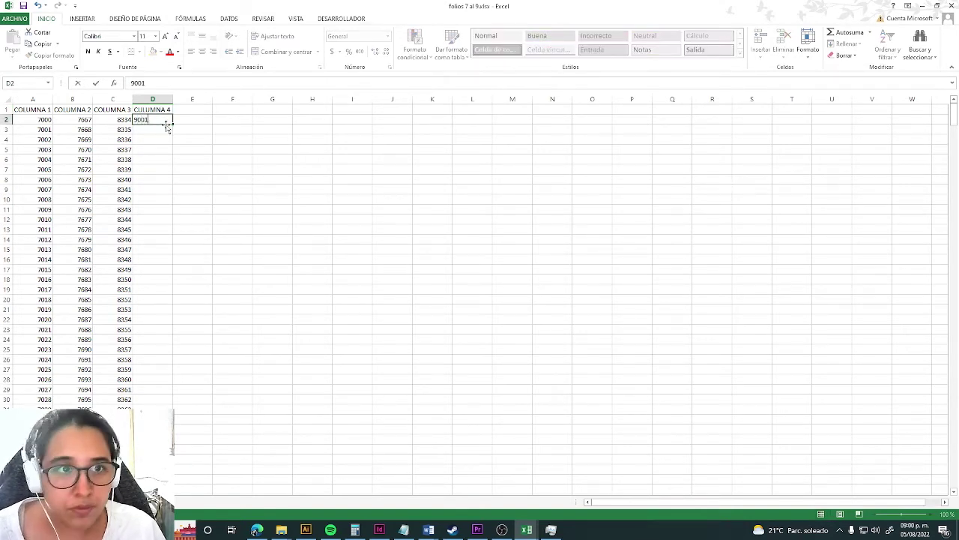
Enter 9001 and 9002 in D2 and D3 and select both cells.
{"action": "key", "text": "Return"}
{"action": "type", "text": "90"}
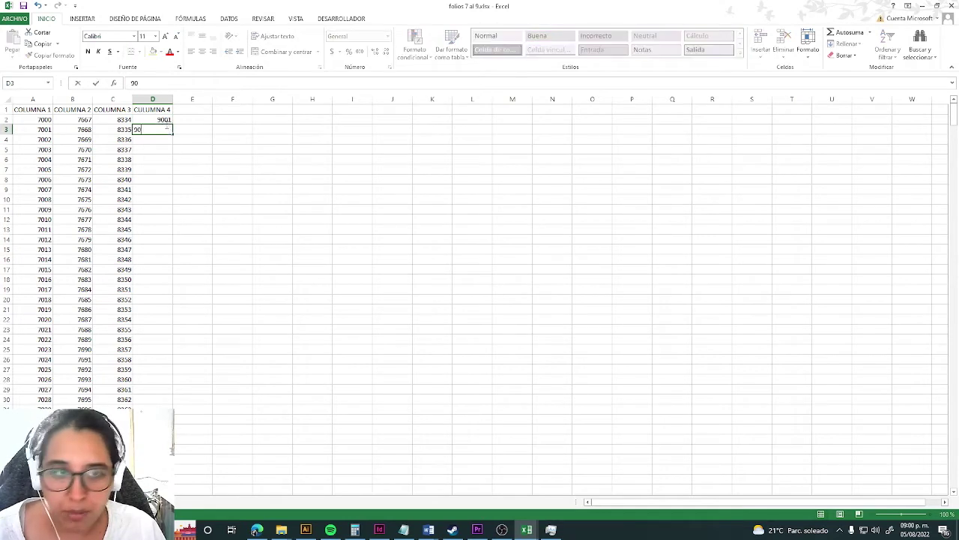
{"action": "key", "text": "Return"}
{"action": "left_click", "coordinate": [166, 119]}
{"action": "left_click_drag", "start_coordinate": [165, 129], "coordinate": [171, 143]}
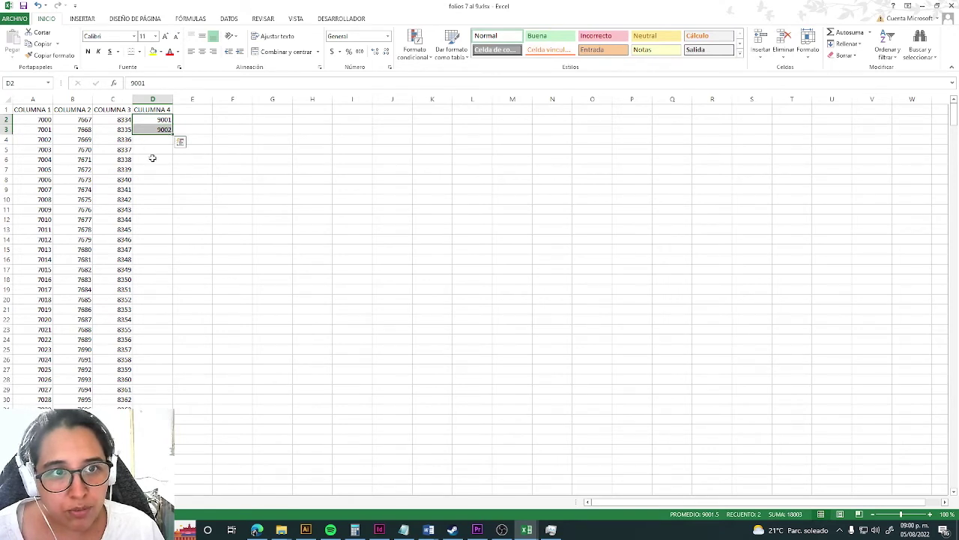
{"action": "left_click", "coordinate": [152, 158]}
{"action": "left_click", "coordinate": [150, 120]}
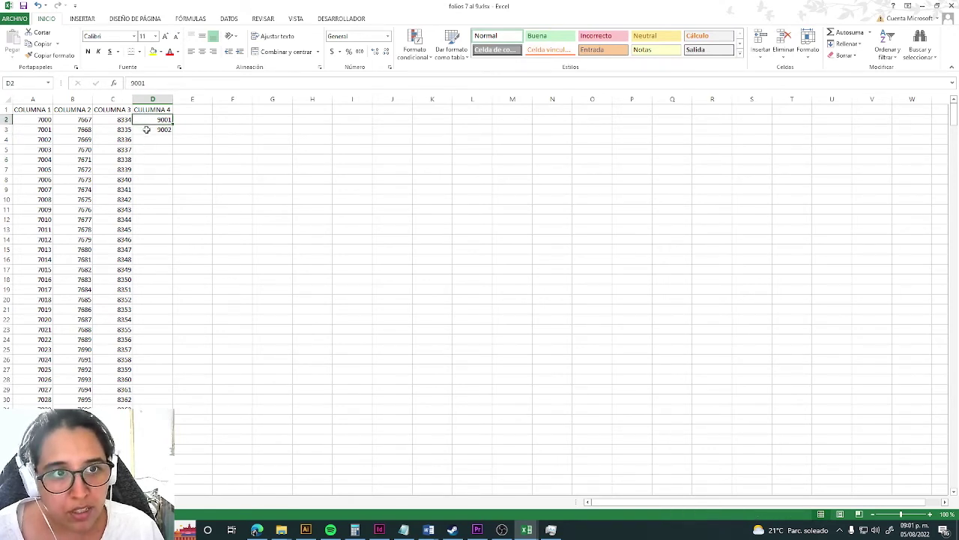
{"action": "left_click", "coordinate": [147, 129], "text": "shift"}
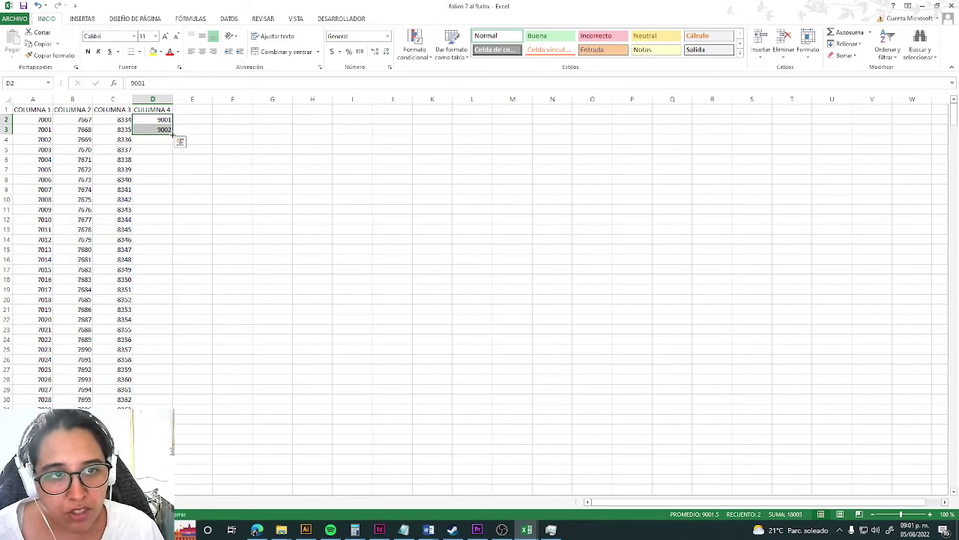
Fill the series down column D to 9657 in row 658, then return to the top.
{"action": "left_click_drag", "start_coordinate": [172, 133], "coordinate": [174, 486]}
{"action": "left_click_drag", "start_coordinate": [172, 449], "coordinate": [173, 449]}
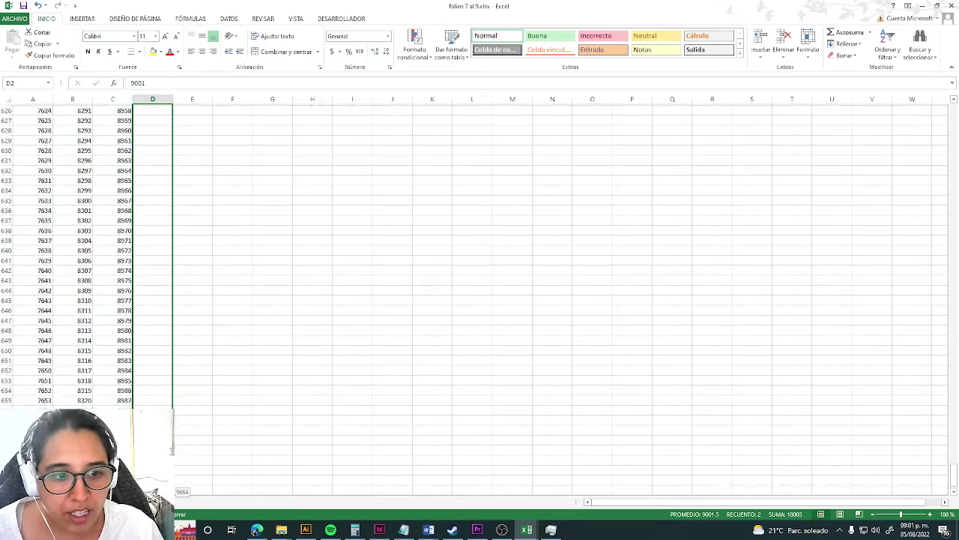
{"action": "left_click_drag", "start_coordinate": [172, 449], "coordinate": [173, 450]}
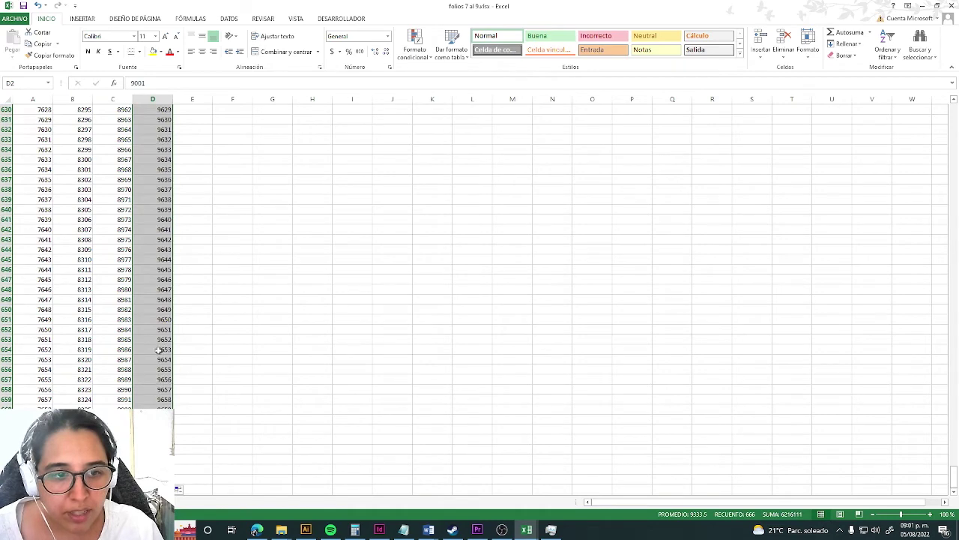
{"action": "left_click", "coordinate": [158, 389]}
{"action": "scroll", "coordinate": [480, 255], "scroll_direction": "up", "scroll_amount": 10}
{"action": "scroll", "coordinate": [479, 255], "scroll_direction": "up", "scroll_amount": 10}
{"action": "scroll", "coordinate": [479, 255], "scroll_direction": "up", "scroll_amount": 12}
{"action": "scroll", "coordinate": [480, 255], "scroll_direction": "up", "scroll_amount": 12}
{"action": "key", "text": "Home"}
{"action": "scroll", "coordinate": [107, 295], "scroll_direction": "down", "scroll_amount": 15}
{"action": "scroll", "coordinate": [106, 294], "scroll_direction": "down", "scroll_amount": 20}
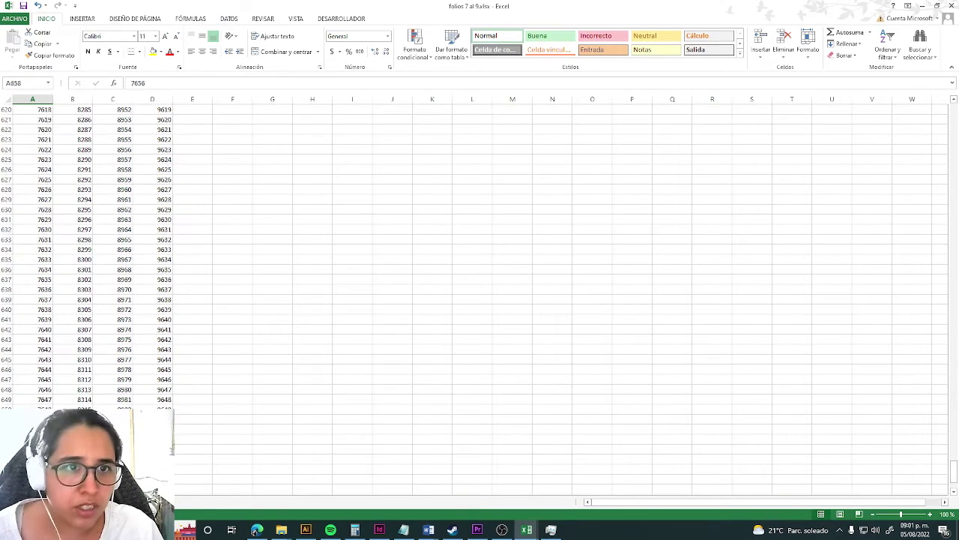
{"action": "scroll", "coordinate": [106, 294], "scroll_direction": "down", "scroll_amount": 1}
{"action": "scroll", "coordinate": [107, 295], "scroll_direction": "up", "scroll_amount": 2}
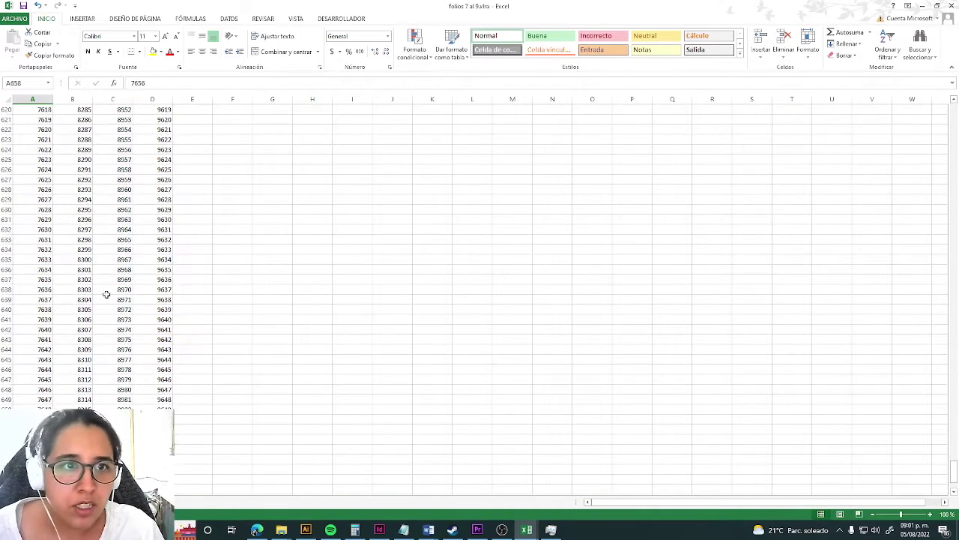
Save the workbook under the new name folios 7 al 9666.xlsx.
{"action": "left_click", "coordinate": [23, 20]}
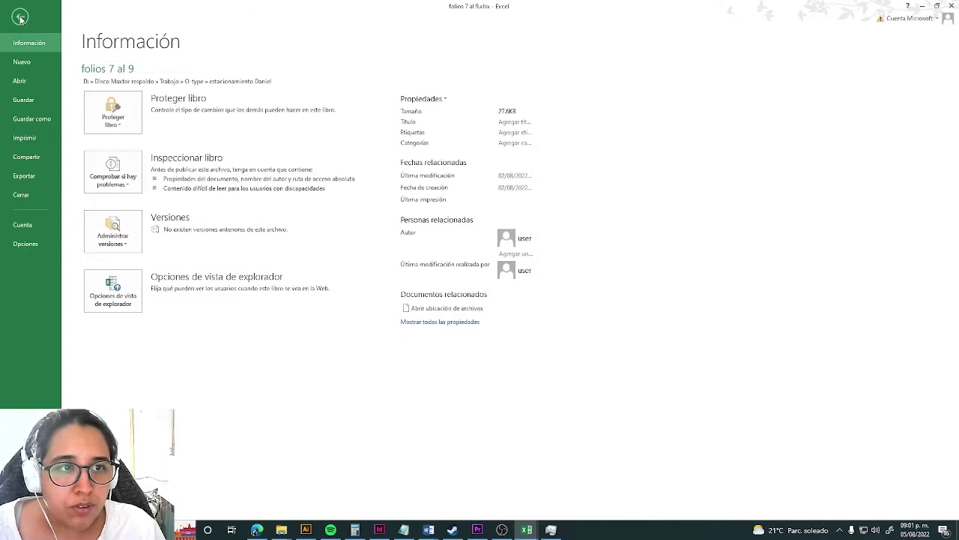
{"action": "left_click", "coordinate": [40, 118]}
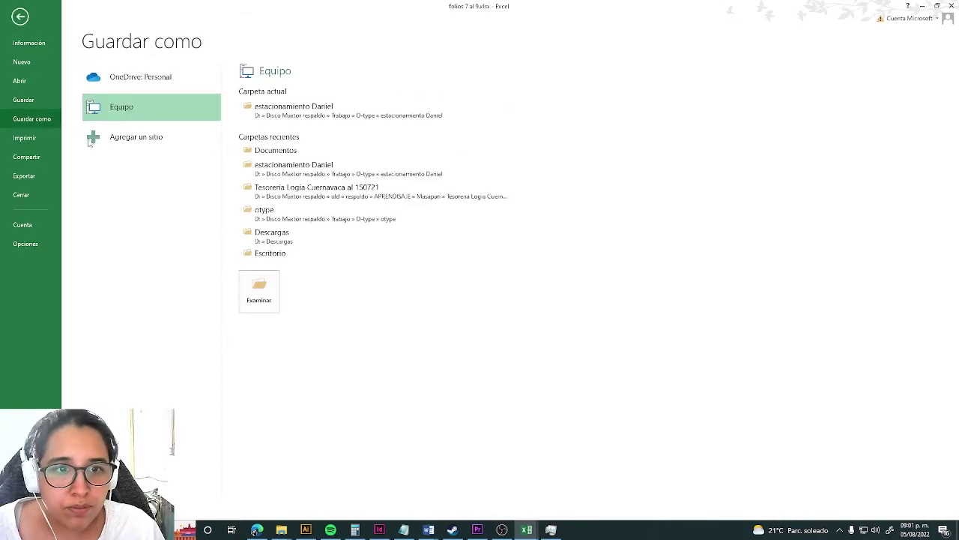
{"action": "left_click", "coordinate": [254, 289]}
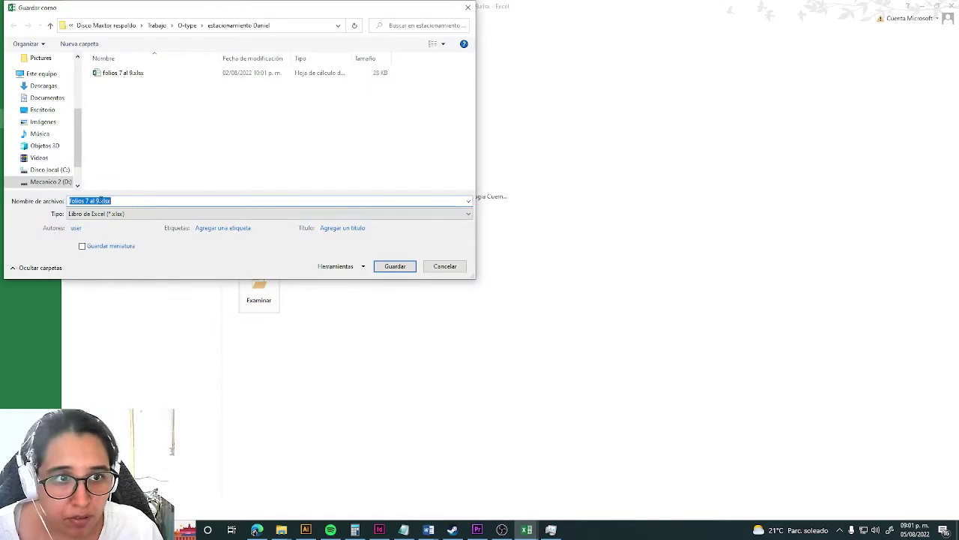
{"action": "left_click", "coordinate": [101, 200]}
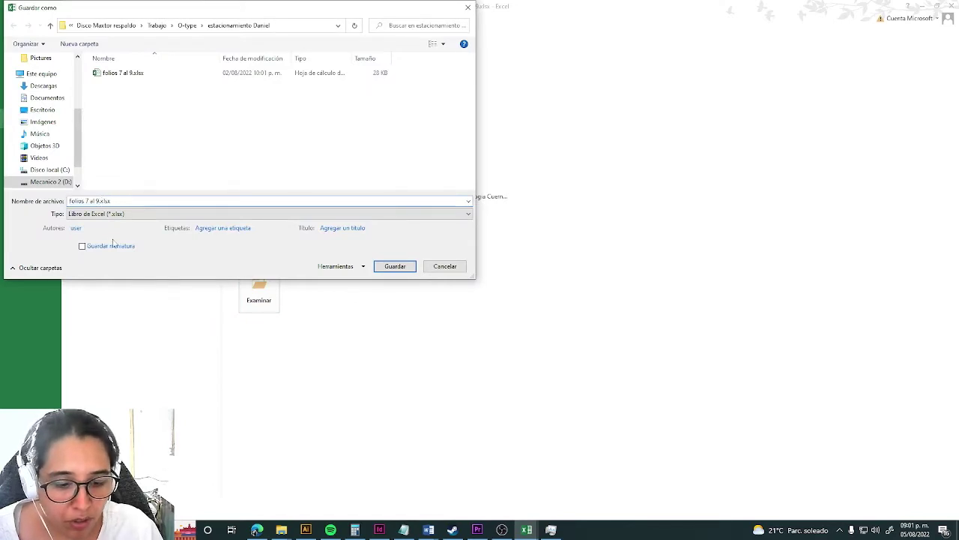
{"action": "key", "text": "BackSpace"}
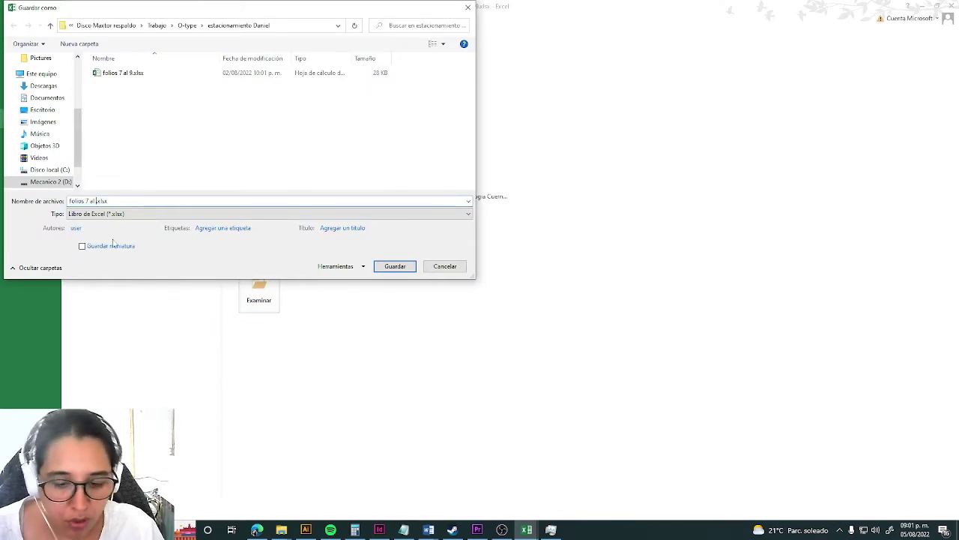
{"action": "type", "text": "9666"}
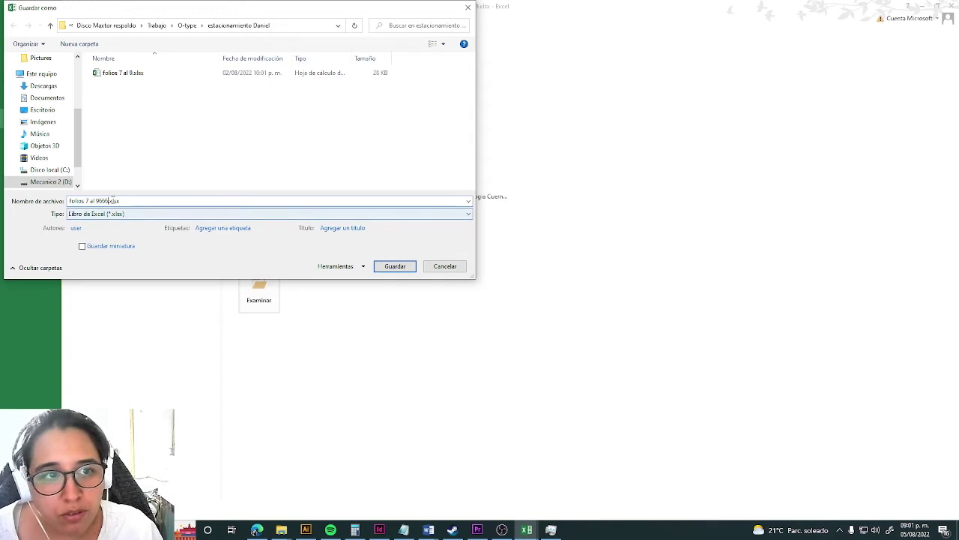
{"action": "left_click", "coordinate": [395, 266]}
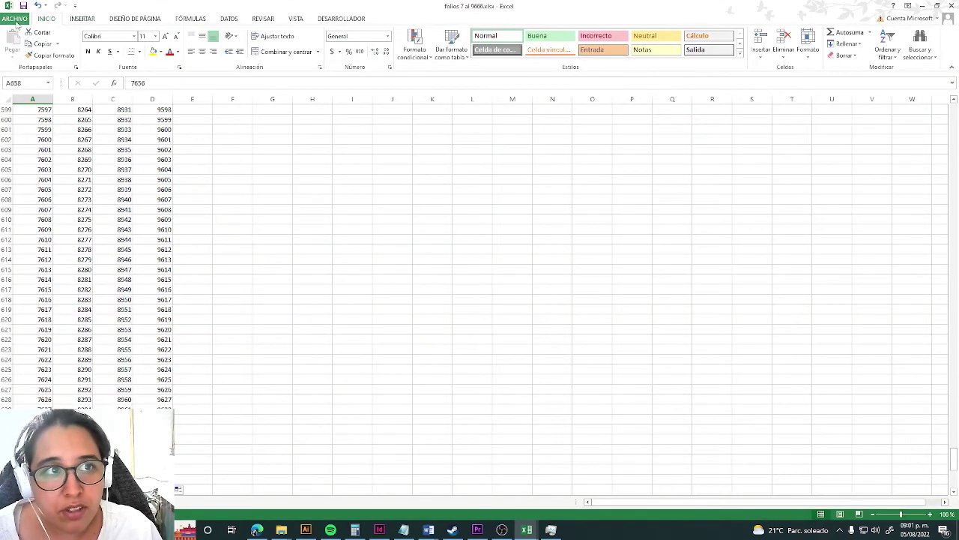
Resave it as CSV (delimitado por comas), keeping only the active sheet, then close Excel.
{"action": "left_click", "coordinate": [15, 18]}
{"action": "left_click", "coordinate": [22, 120]}
{"action": "left_click", "coordinate": [255, 289]}
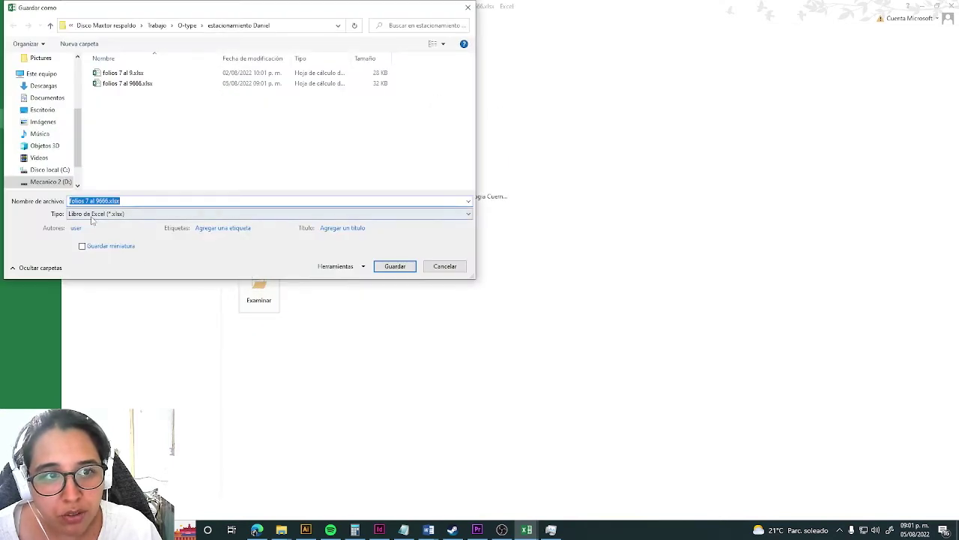
{"action": "left_click", "coordinate": [85, 214]}
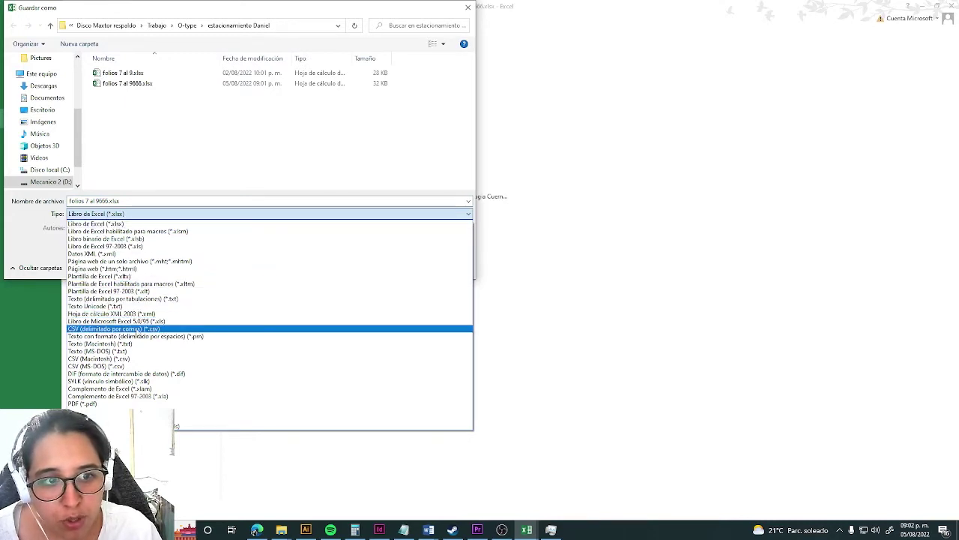
{"action": "left_click", "coordinate": [116, 328]}
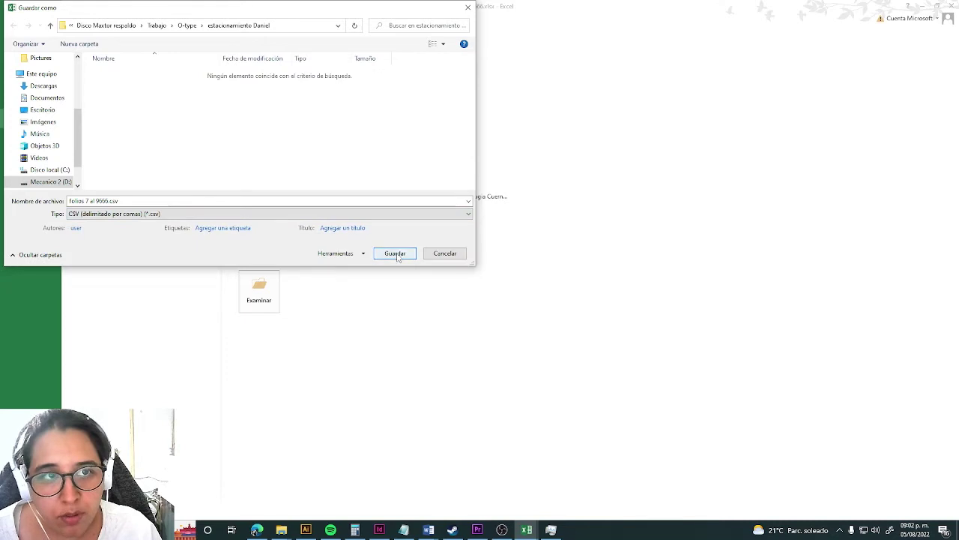
{"action": "left_click", "coordinate": [395, 254]}
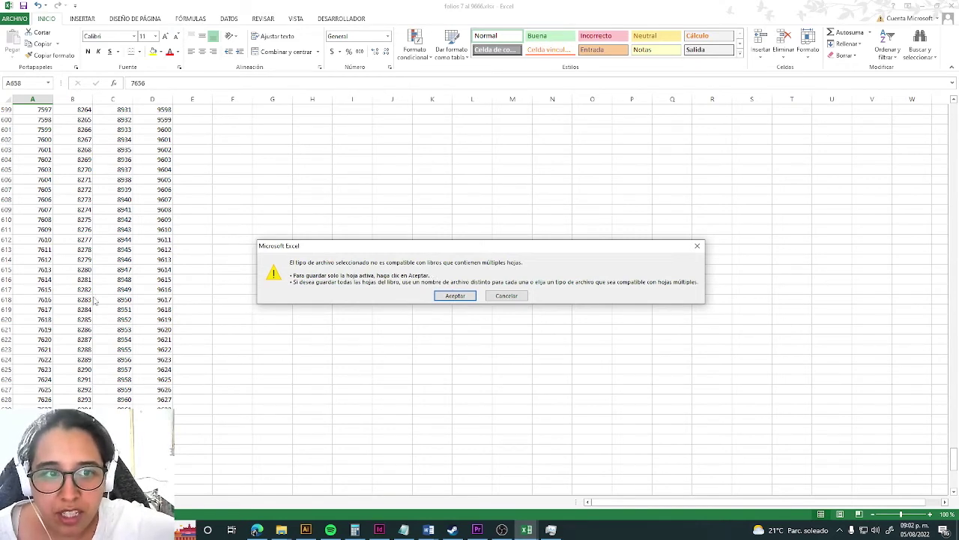
{"action": "left_click", "coordinate": [455, 296]}
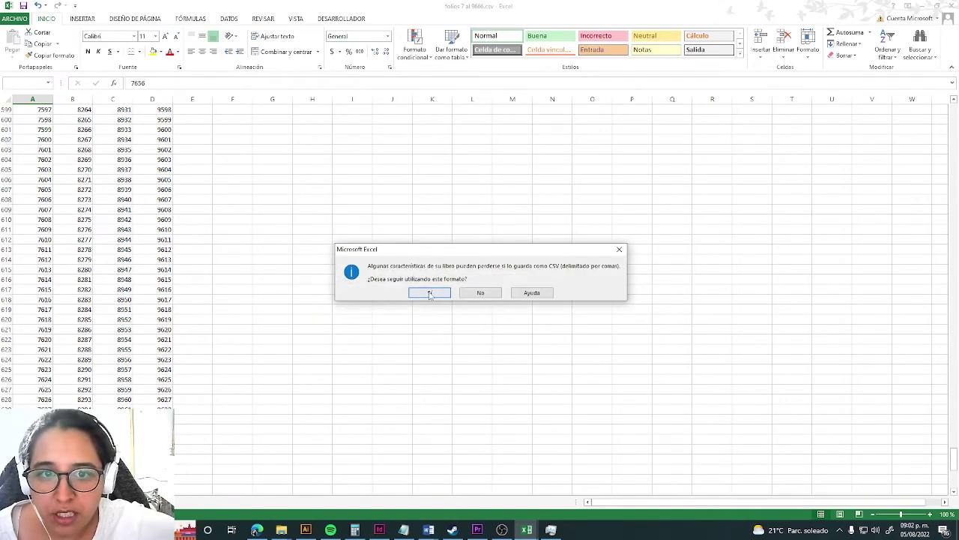
{"action": "left_click", "coordinate": [429, 292]}
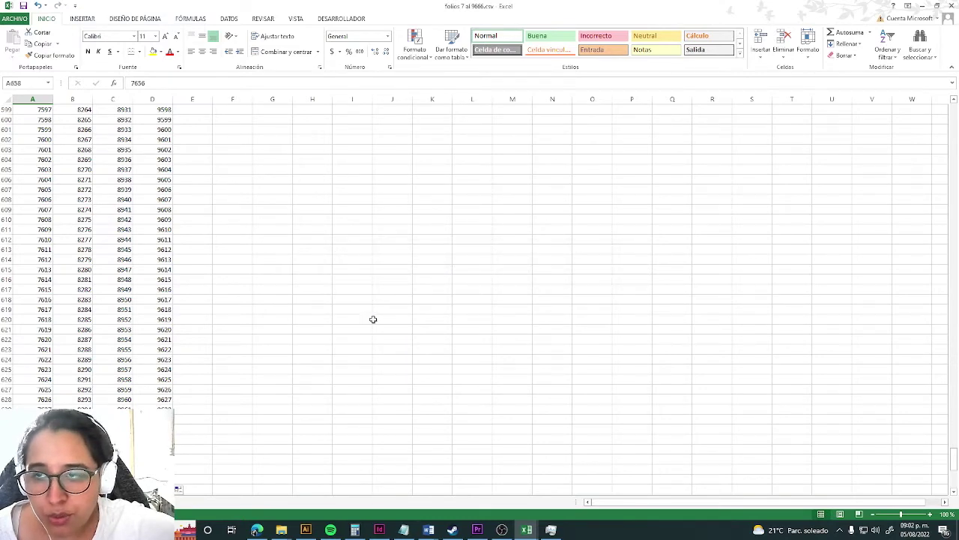
{"action": "left_click", "coordinate": [950, 6]}
Decline further Excel saving and place boleto sin costo.pdf at the InDesign page's top-left corner.
{"action": "left_click", "coordinate": [479, 277]}
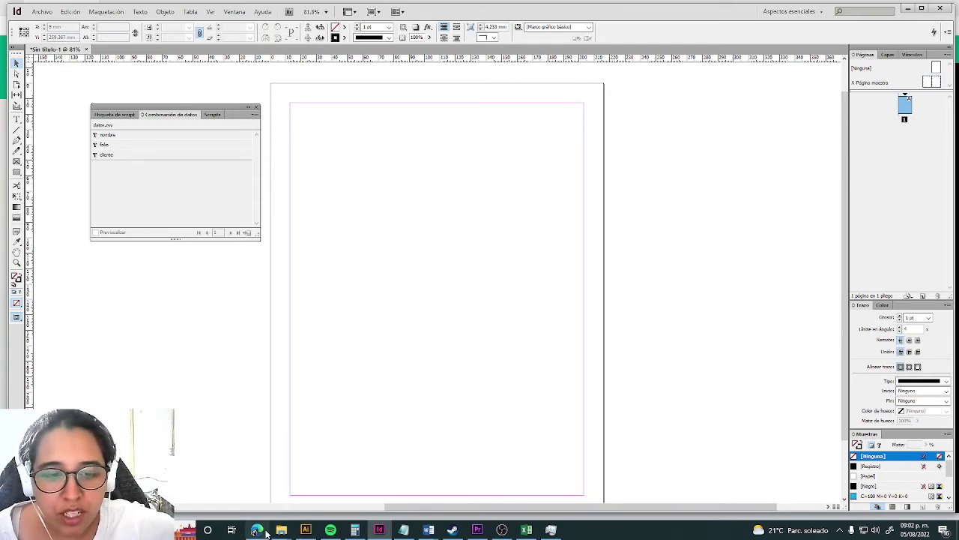
{"action": "mouse_move", "coordinate": [281, 530]}
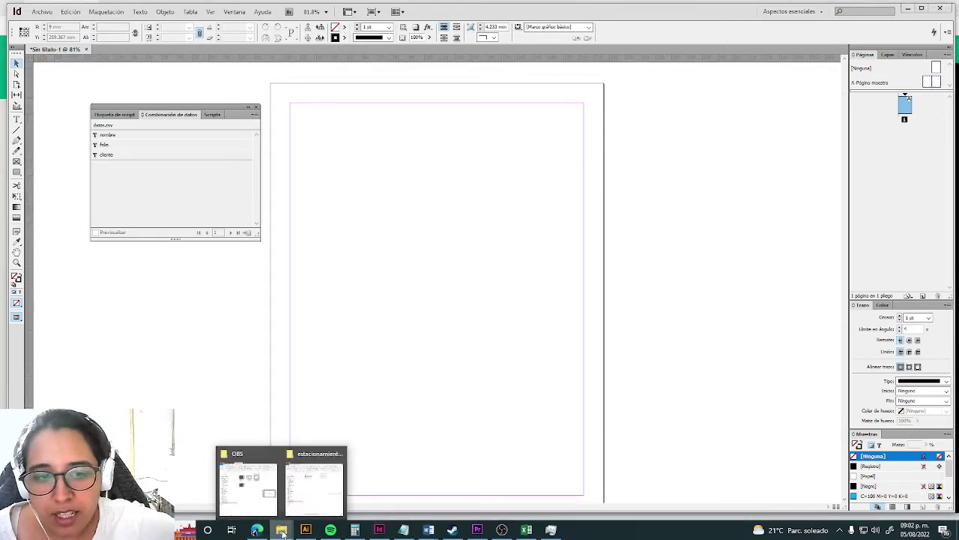
{"action": "left_click", "coordinate": [323, 496]}
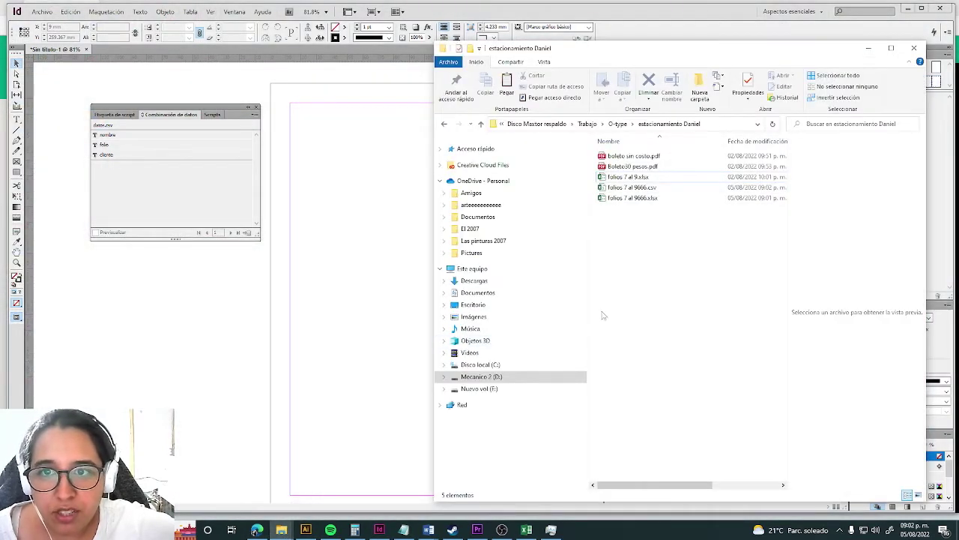
{"action": "left_click", "coordinate": [636, 157]}
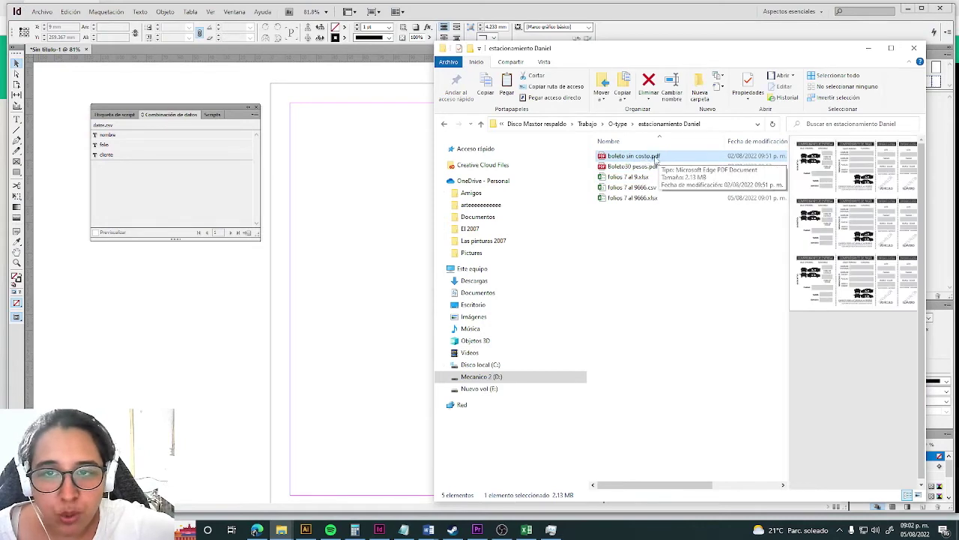
{"action": "left_click_drag", "start_coordinate": [305, 128], "coordinate": [309, 124]}
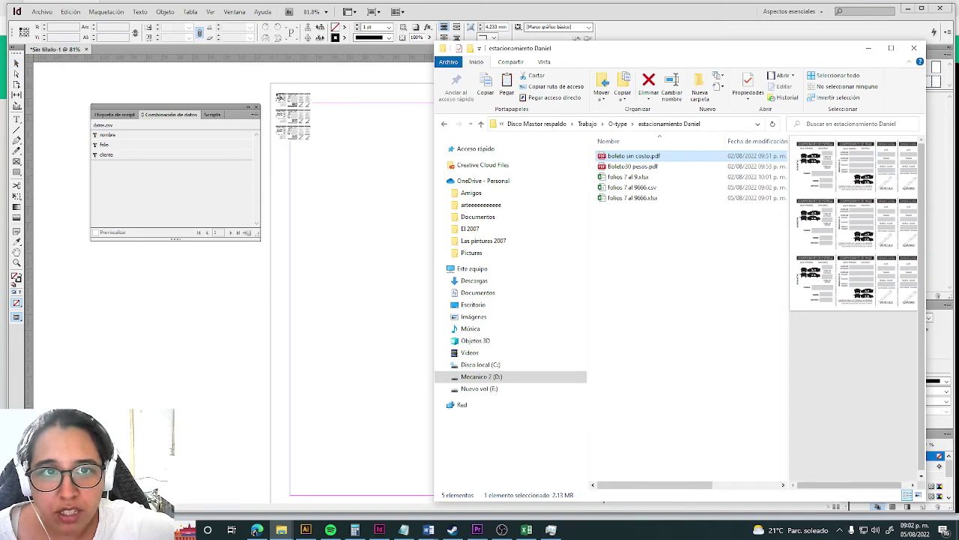
{"action": "left_click", "coordinate": [280, 95]}
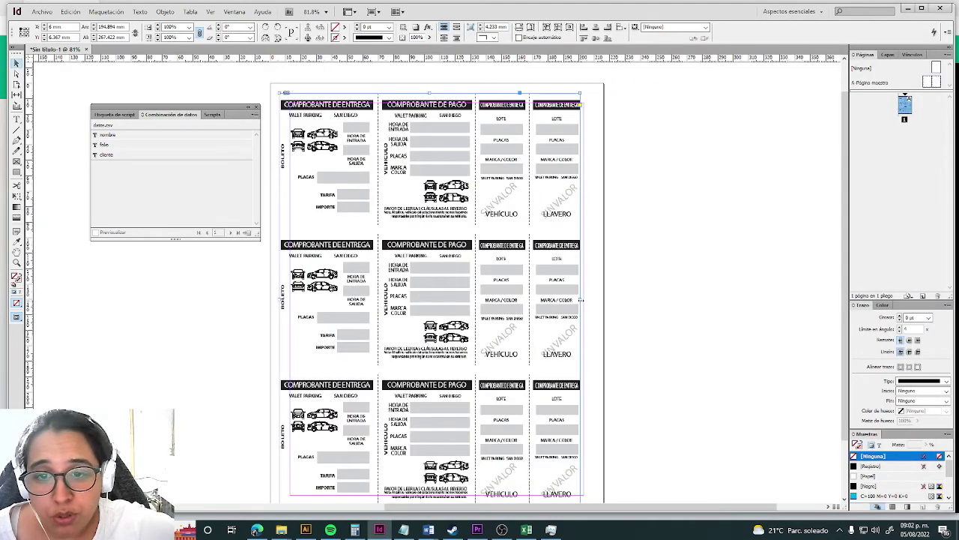
Enlarge the ticket sheet to 204 mm wide and position it at the page top with BOLETO visible.
{"action": "left_click_drag", "start_coordinate": [580, 299], "coordinate": [595, 303]}
{"action": "mouse_move", "coordinate": [437, 298]}
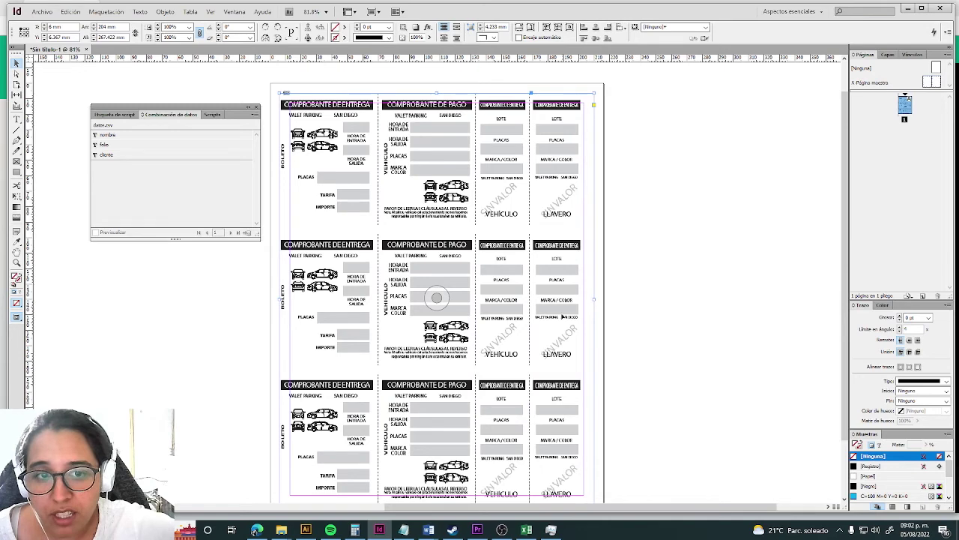
{"action": "scroll", "coordinate": [611, 408], "scroll_direction": "down", "scroll_amount": 2}
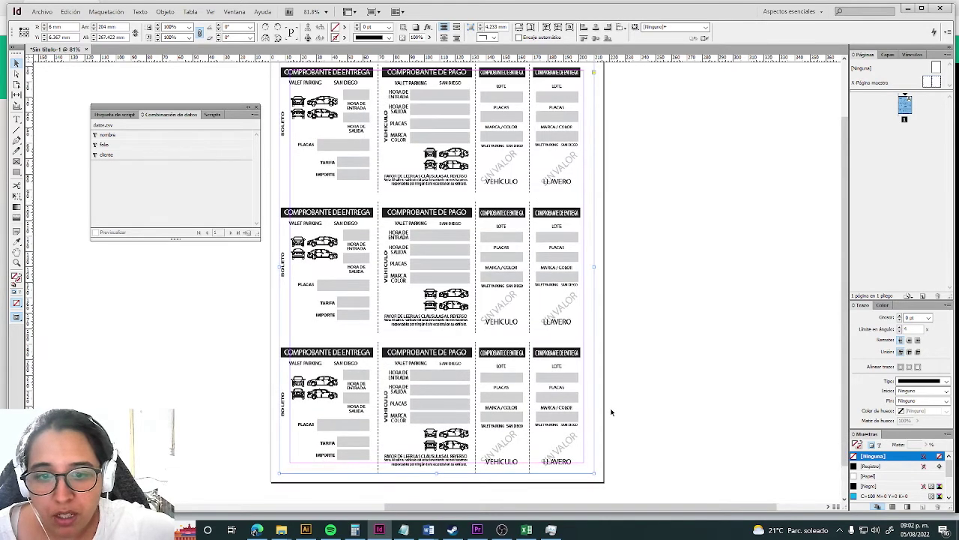
{"action": "left_click", "coordinate": [571, 400]}
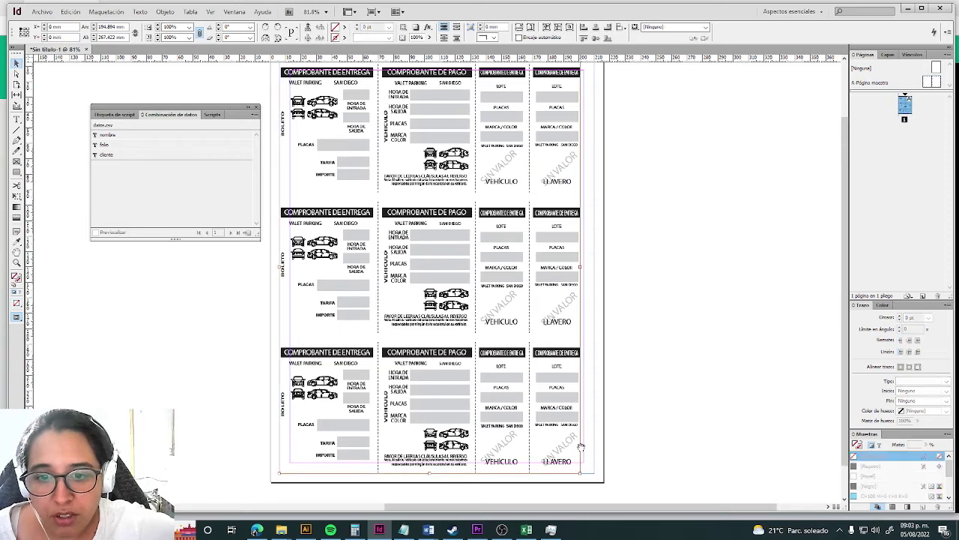
{"action": "left_click_drag", "start_coordinate": [579, 474], "coordinate": [592, 478]}
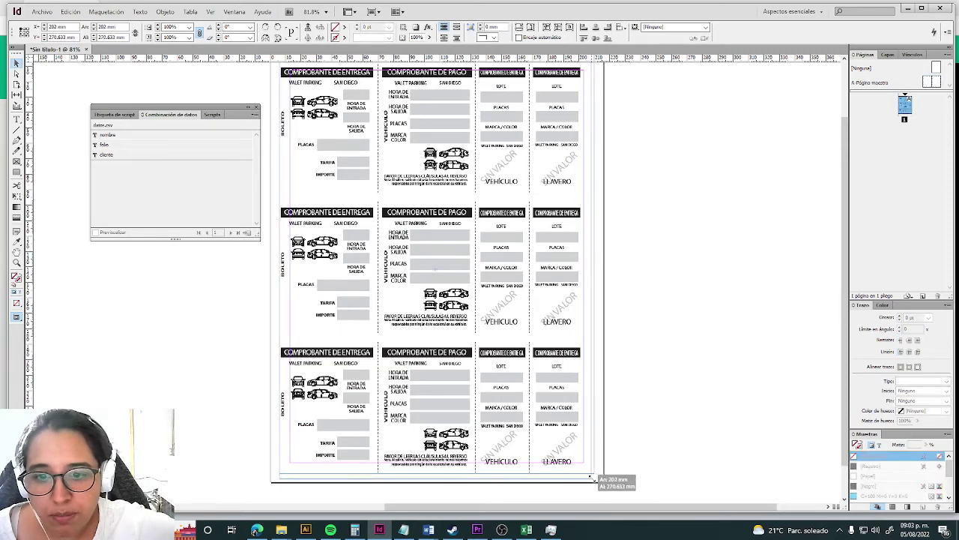
{"action": "scroll", "coordinate": [618, 472], "scroll_direction": "up", "scroll_amount": 2}
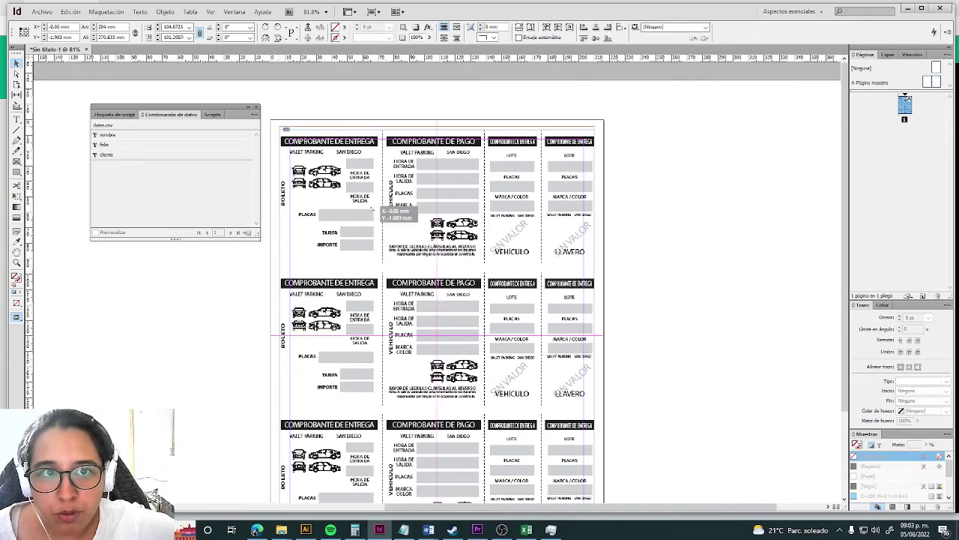
{"action": "left_click_drag", "start_coordinate": [370, 208], "coordinate": [370, 205]}
{"action": "scroll", "coordinate": [370, 205], "scroll_direction": "down", "scroll_amount": 1}
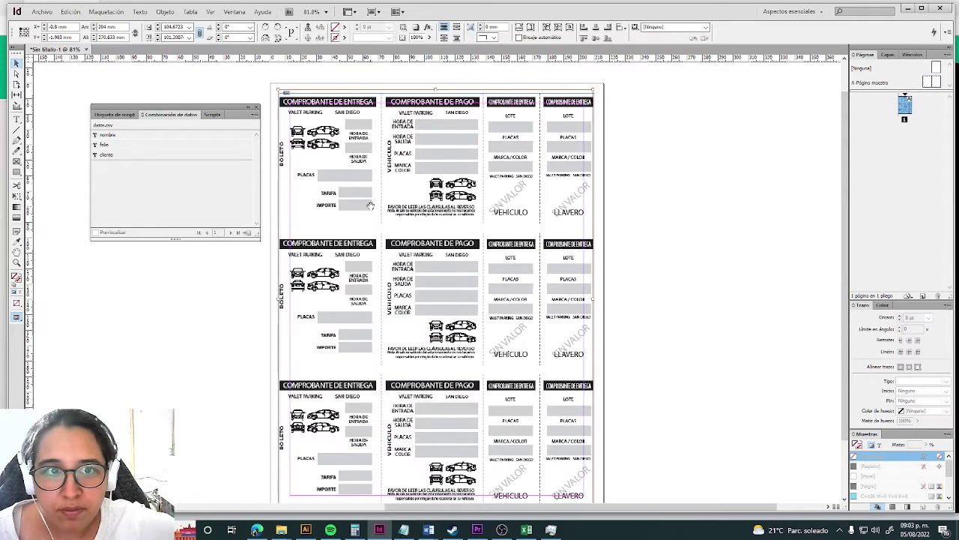
{"action": "left_click", "coordinate": [351, 191]}
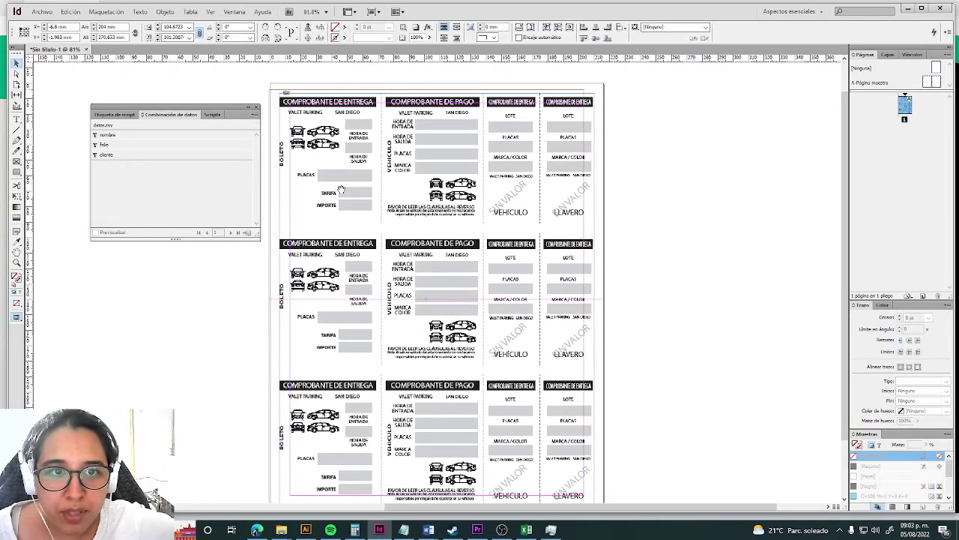
{"action": "left_click_drag", "start_coordinate": [351, 192], "coordinate": [332, 184]}
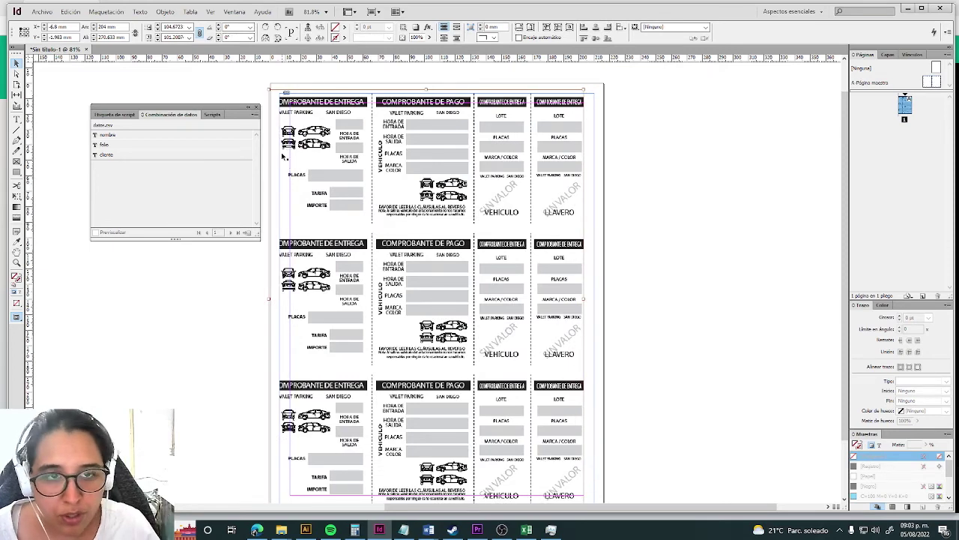
{"action": "left_click_drag", "start_coordinate": [280, 150], "coordinate": [289, 150]}
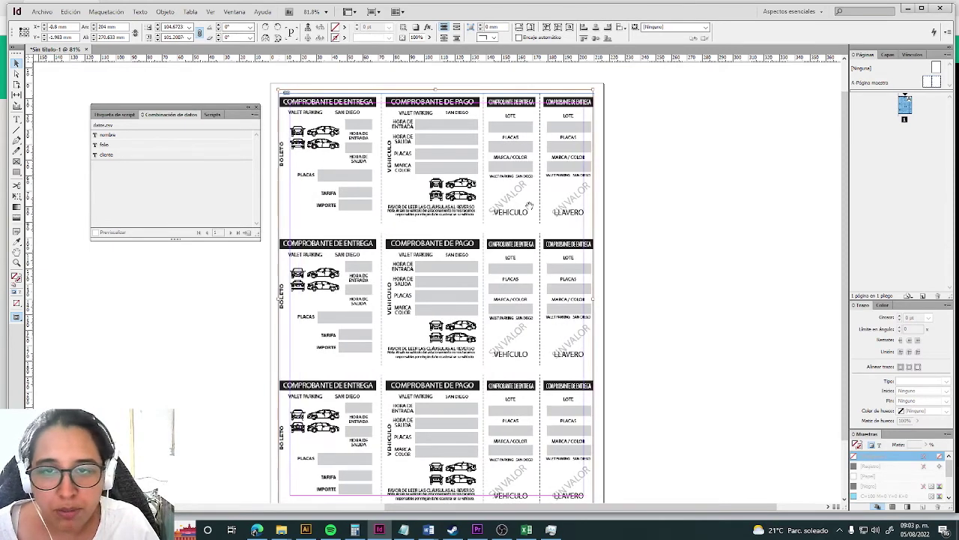
{"action": "left_click", "coordinate": [645, 218]}
{"action": "scroll", "coordinate": [614, 284], "scroll_direction": "down", "scroll_amount": 2}
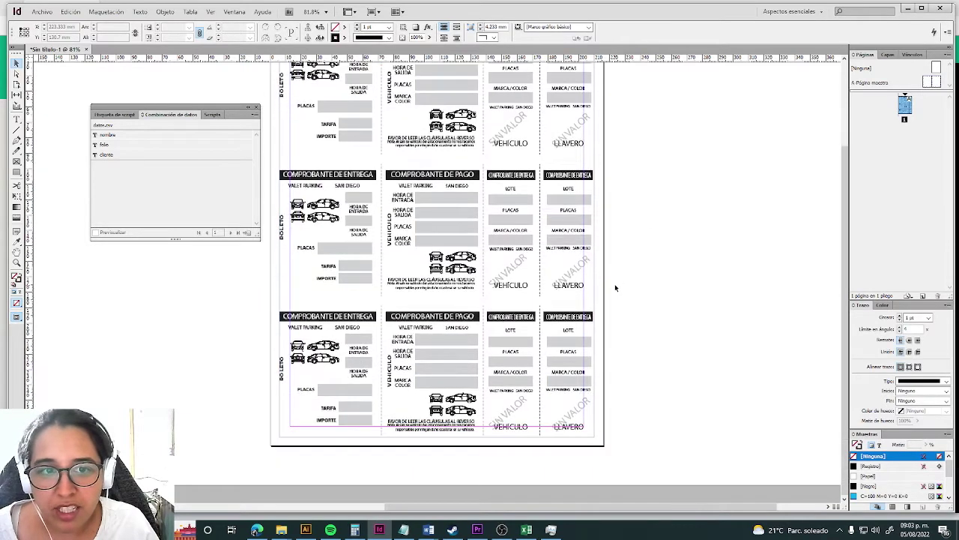
{"action": "scroll", "coordinate": [615, 285], "scroll_direction": "up", "scroll_amount": 2}
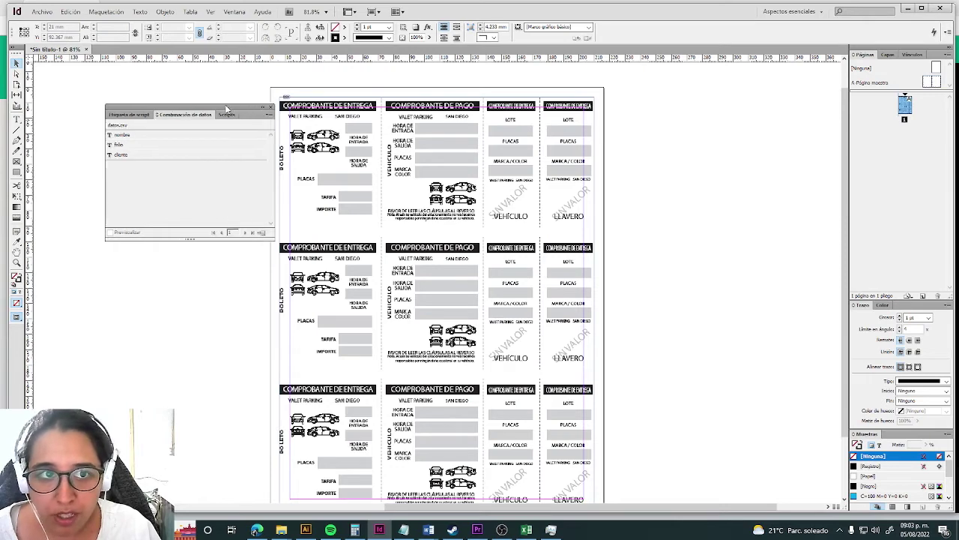
{"action": "left_click_drag", "start_coordinate": [213, 109], "coordinate": [224, 100]}
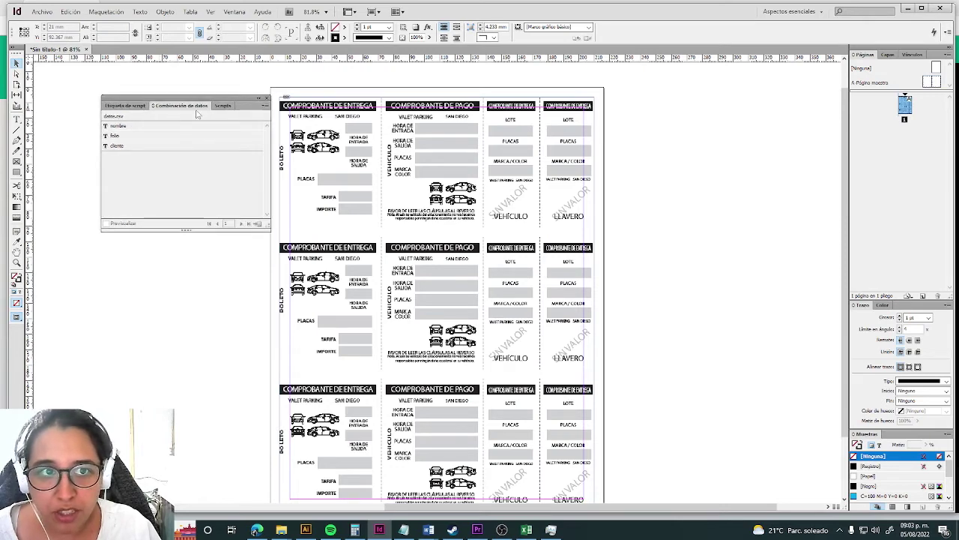
{"action": "left_click", "coordinate": [233, 13]}
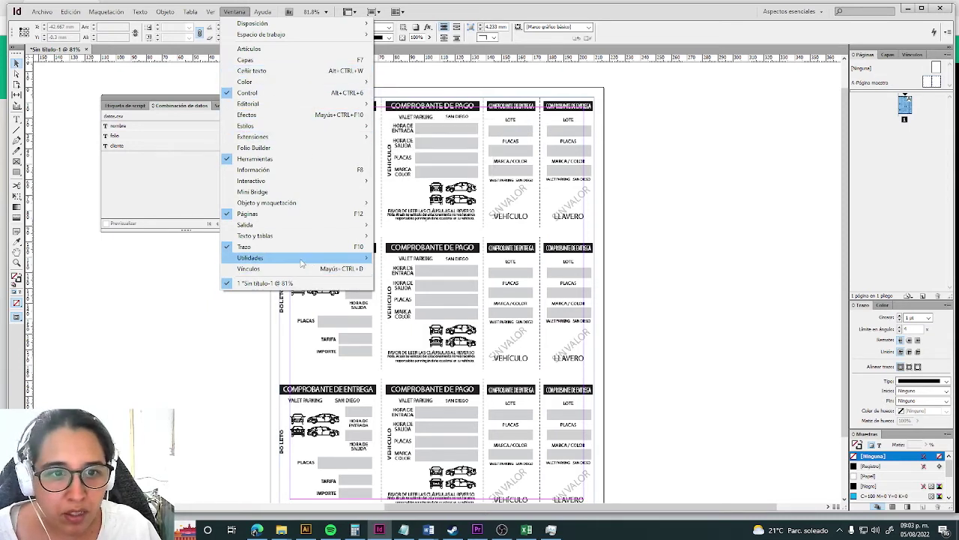
{"action": "mouse_move", "coordinate": [251, 225]}
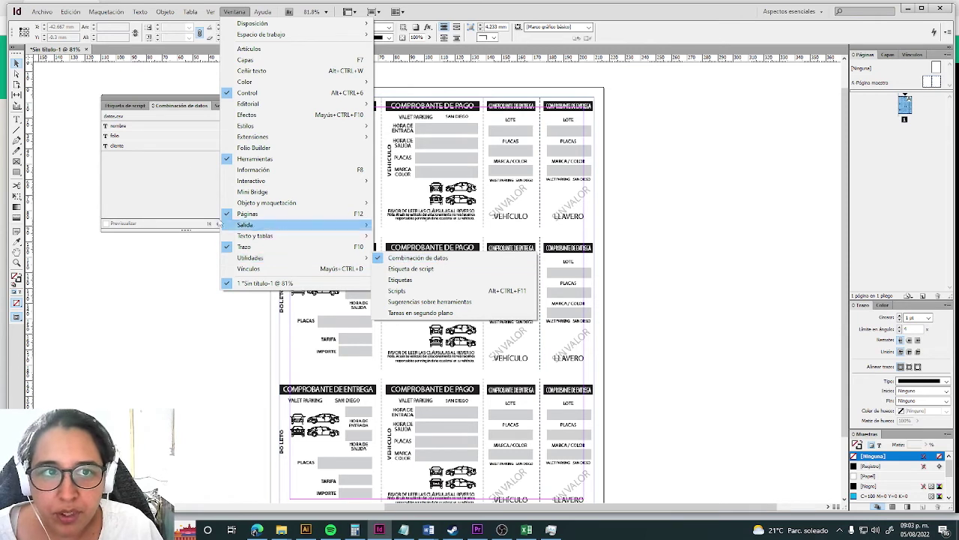
{"action": "left_click", "coordinate": [191, 161]}
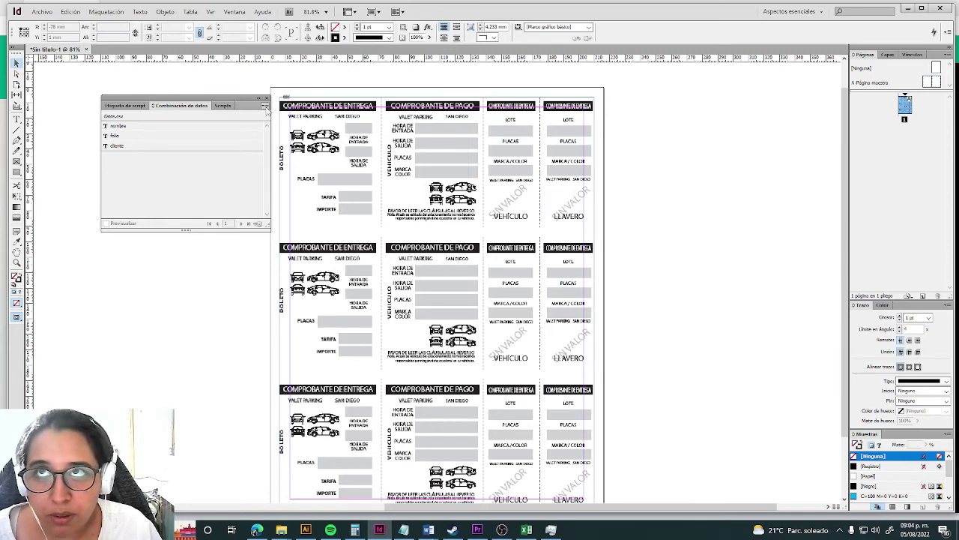
{"action": "left_click", "coordinate": [265, 106]}
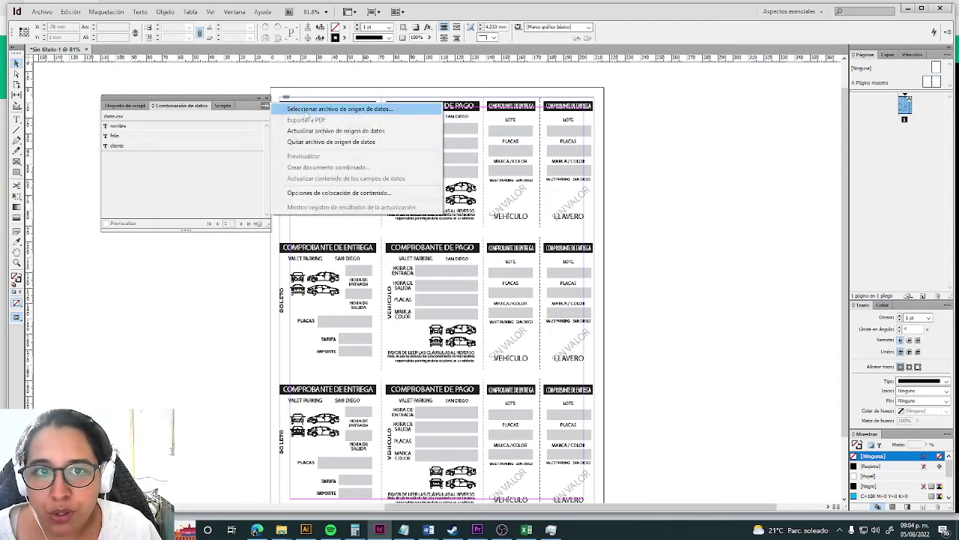
Browse D: to the estacionamiento Daniel folder and load folios 7 al 9666.csv as merge data.
{"action": "left_click", "coordinate": [306, 111]}
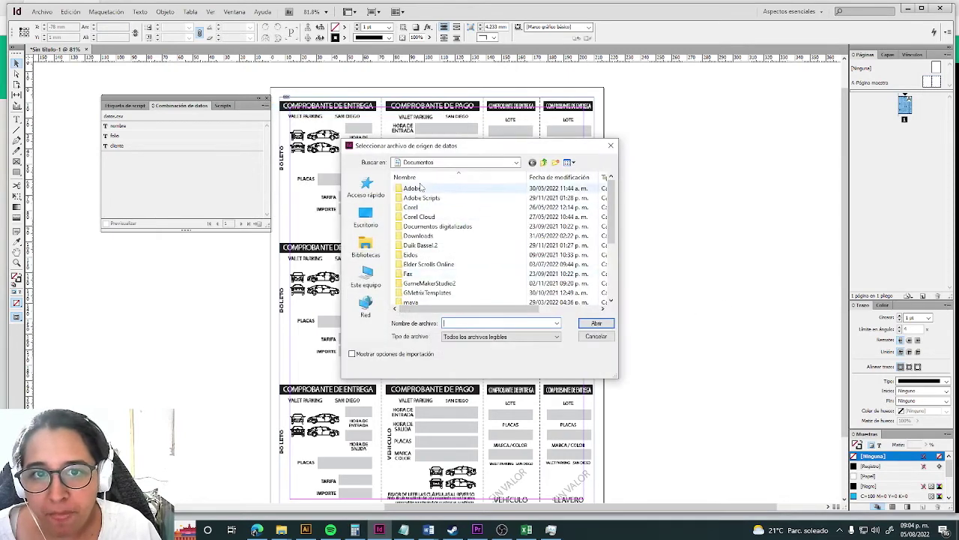
{"action": "left_click", "coordinate": [366, 276]}
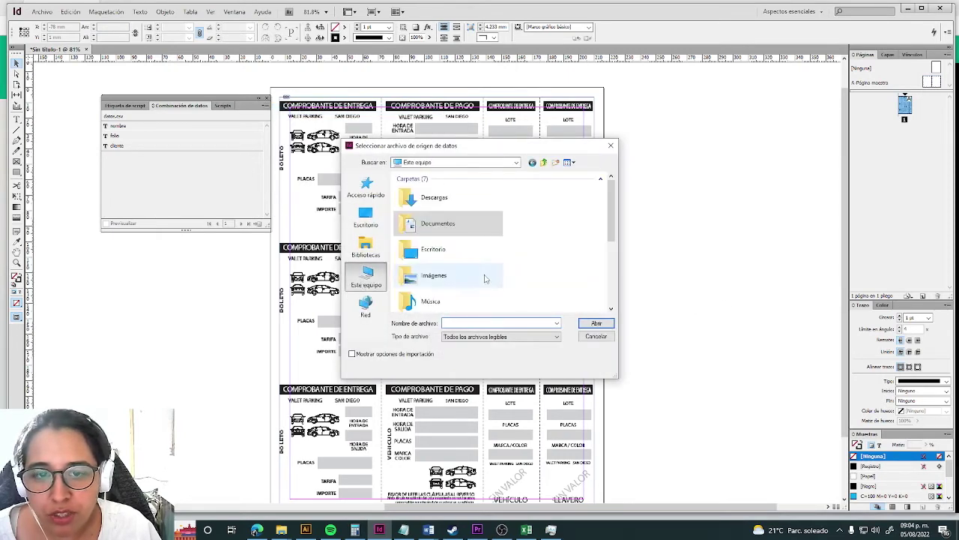
{"action": "scroll", "coordinate": [486, 278], "scroll_direction": "down", "scroll_amount": 3}
{"action": "double_click", "coordinate": [486, 278]}
{"action": "double_click", "coordinate": [408, 216]}
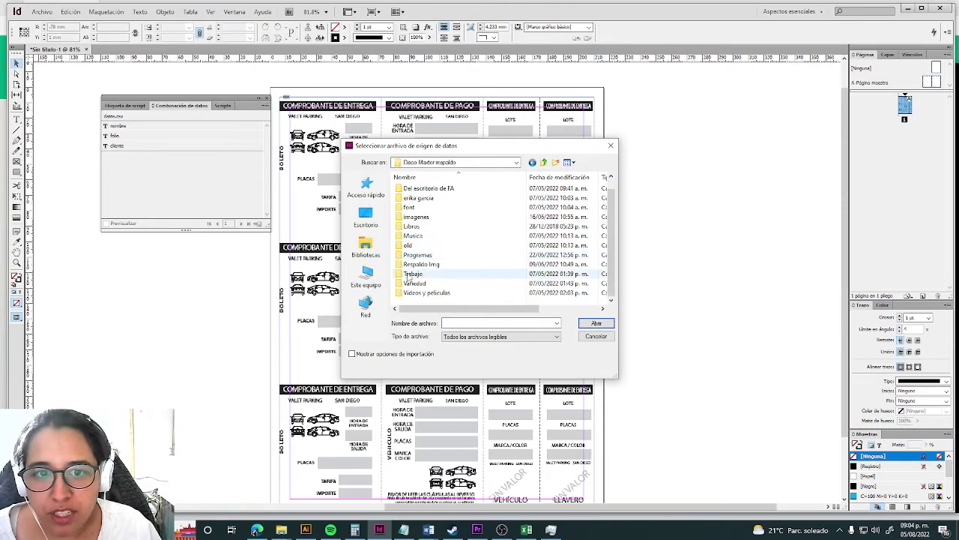
{"action": "double_click", "coordinate": [412, 273]}
{"action": "double_click", "coordinate": [416, 293]}
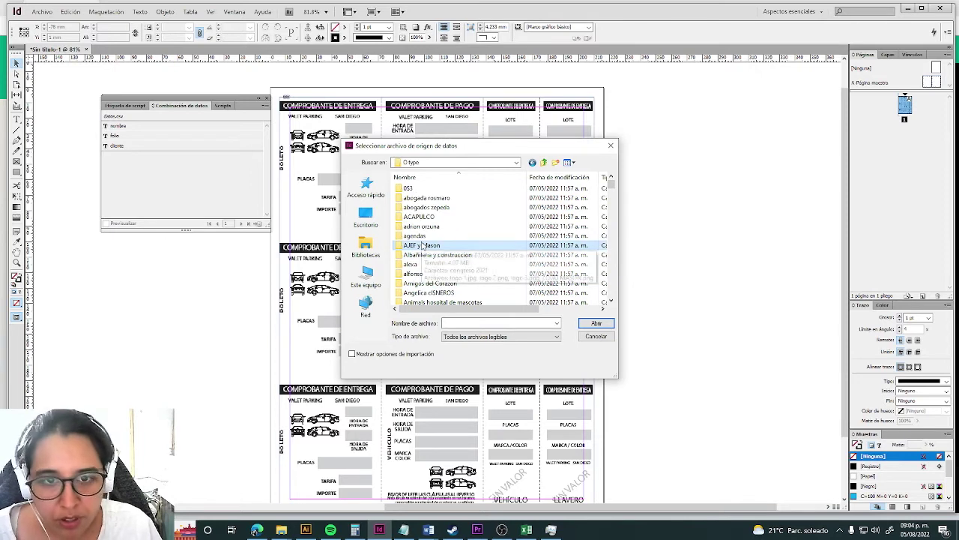
{"action": "key", "text": "e"}
{"action": "double_click", "coordinate": [457, 284]}
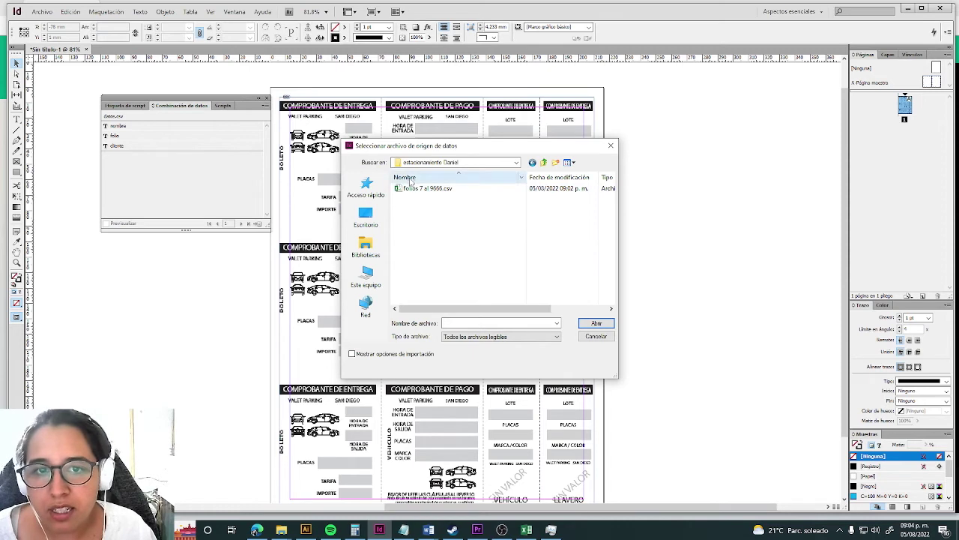
{"action": "left_click", "coordinate": [411, 192]}
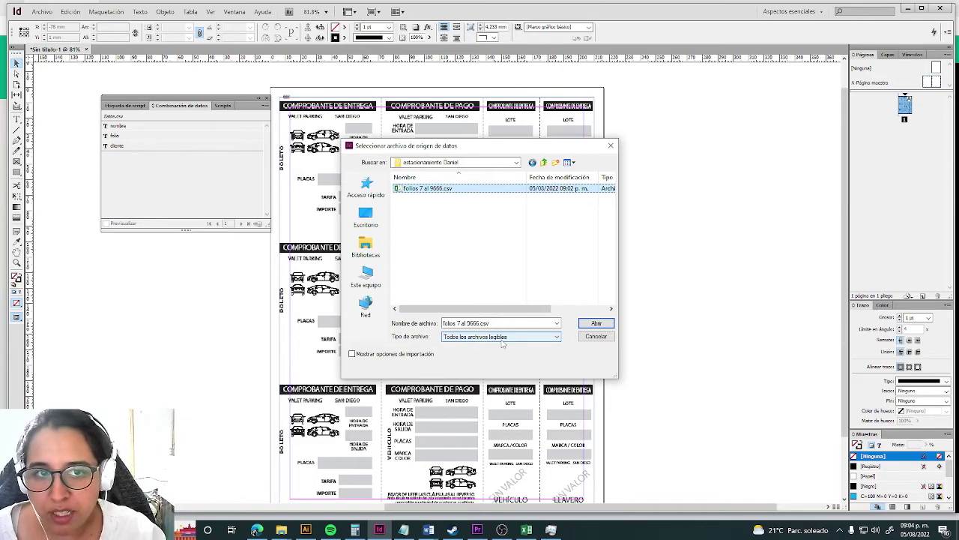
{"action": "left_click", "coordinate": [595, 323]}
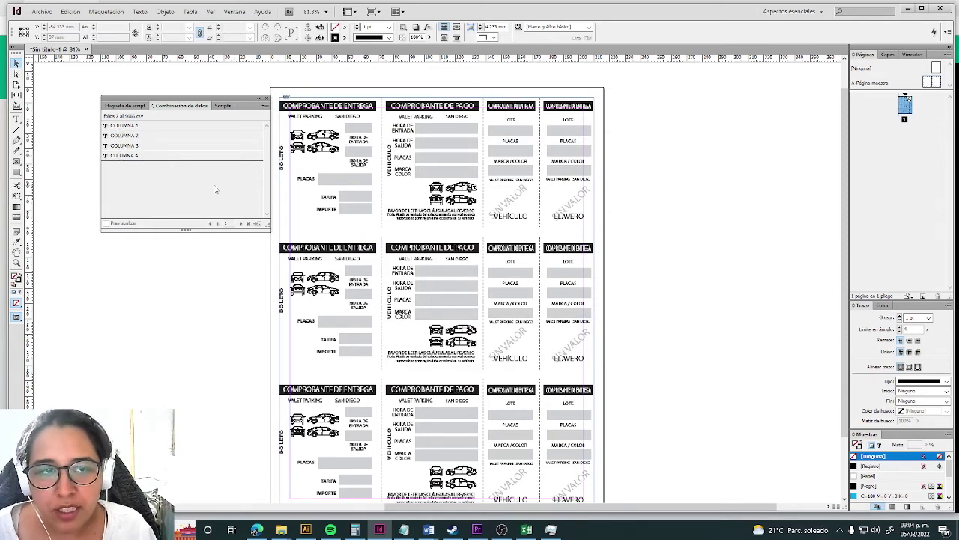
Draw a text frame below PLACAS with the FOLIO label and the <<COLUMNA 1>> field.
{"action": "left_click", "coordinate": [17, 120]}
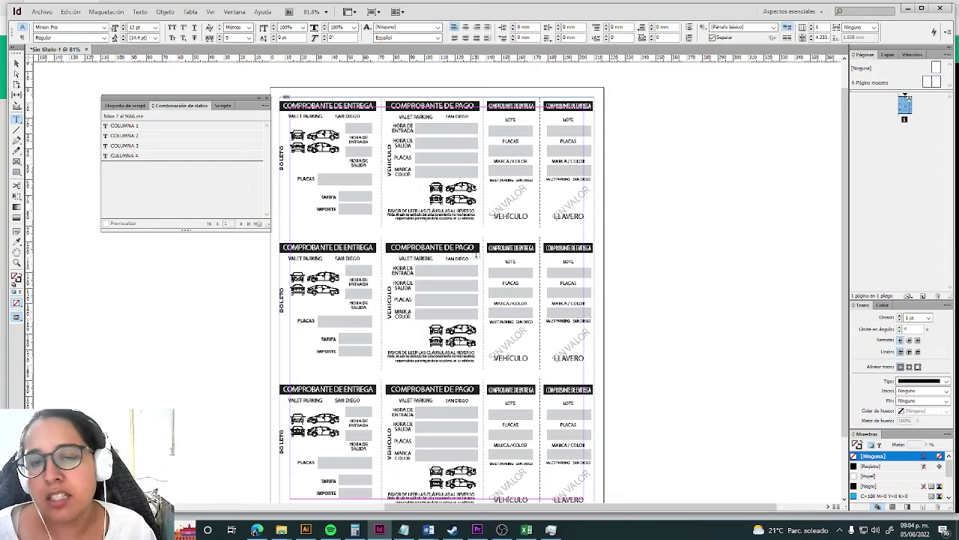
{"action": "scroll", "coordinate": [562, 365], "scroll_direction": "down", "scroll_amount": 2}
{"action": "scroll", "coordinate": [562, 366], "scroll_direction": "up", "scroll_amount": 3}
{"action": "scroll", "coordinate": [556, 374], "scroll_direction": "down", "scroll_amount": 1}
{"action": "scroll", "coordinate": [556, 374], "scroll_direction": "down", "scroll_amount": 1}
{"action": "scroll", "coordinate": [556, 374], "scroll_direction": "up", "scroll_amount": 1}
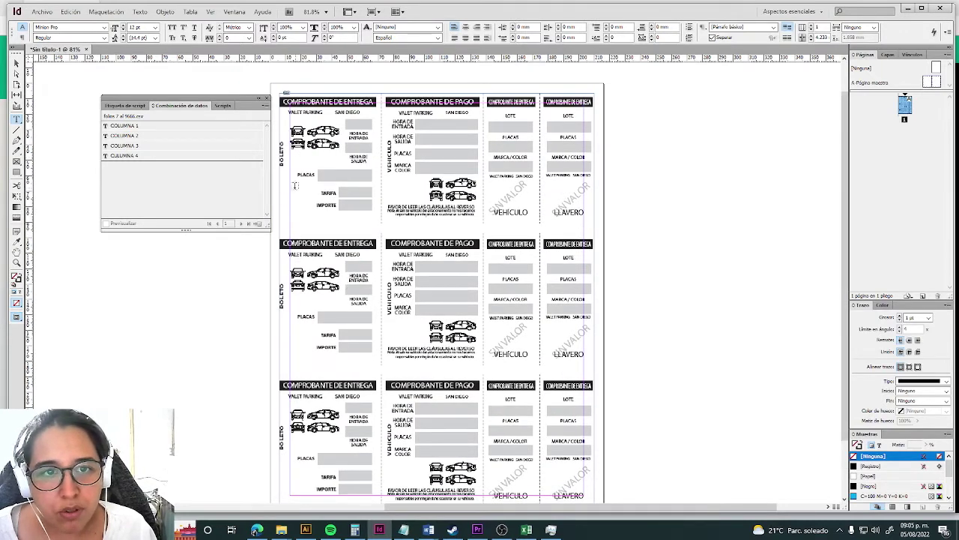
{"action": "left_click_drag", "start_coordinate": [295, 186], "coordinate": [316, 210]}
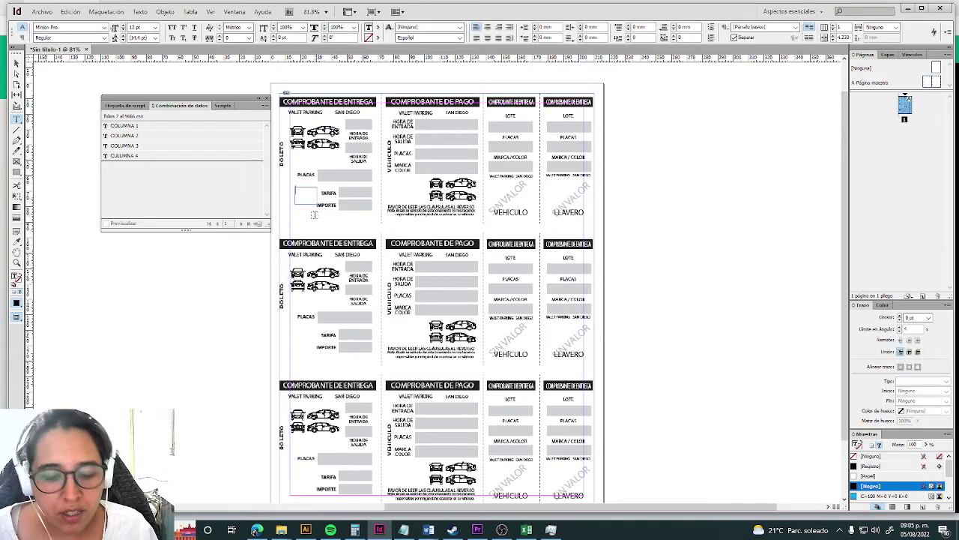
{"action": "type", "text": "POL"}
{"action": "type", "text": "IO"}
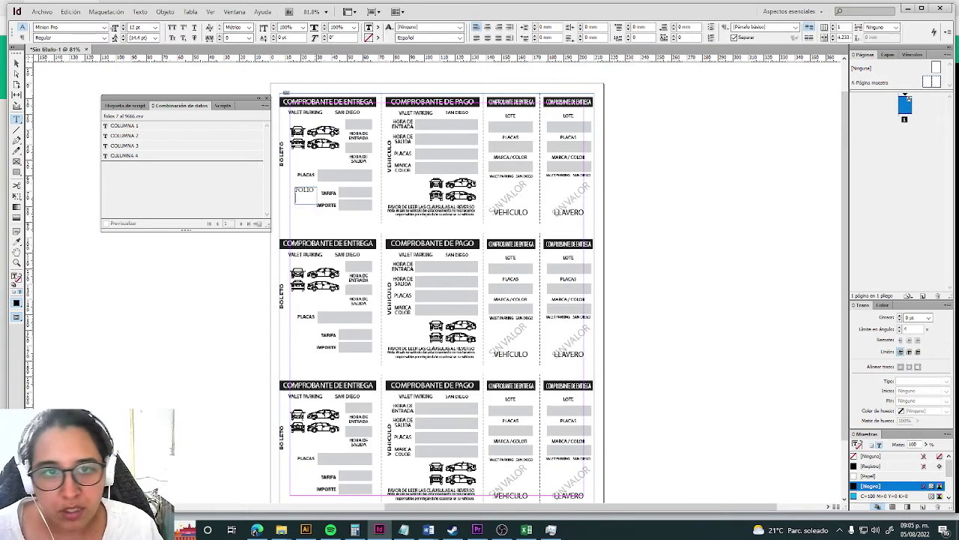
{"action": "double_click", "coordinate": [123, 126]}
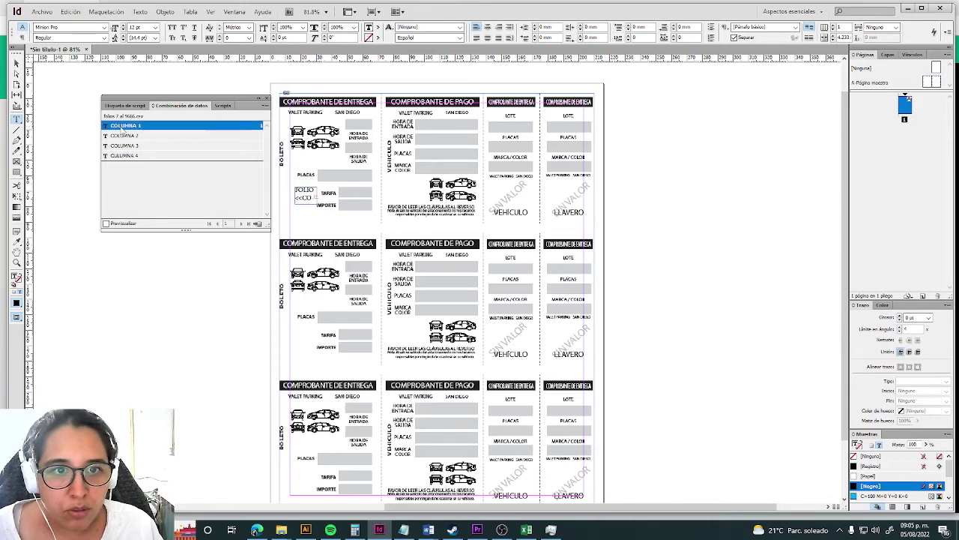
{"action": "key", "text": "Escape"}
{"action": "key", "text": "Escape"}
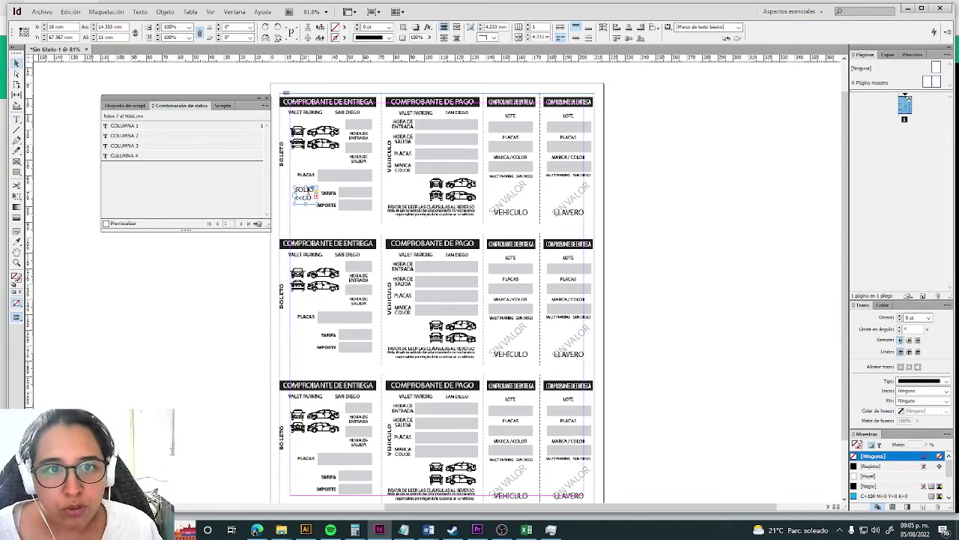
Correct the FOLIO label text and copy the frame into the payment receipt stub.
{"action": "double_click", "coordinate": [303, 192]}
{"action": "double_click", "coordinate": [305, 189]}
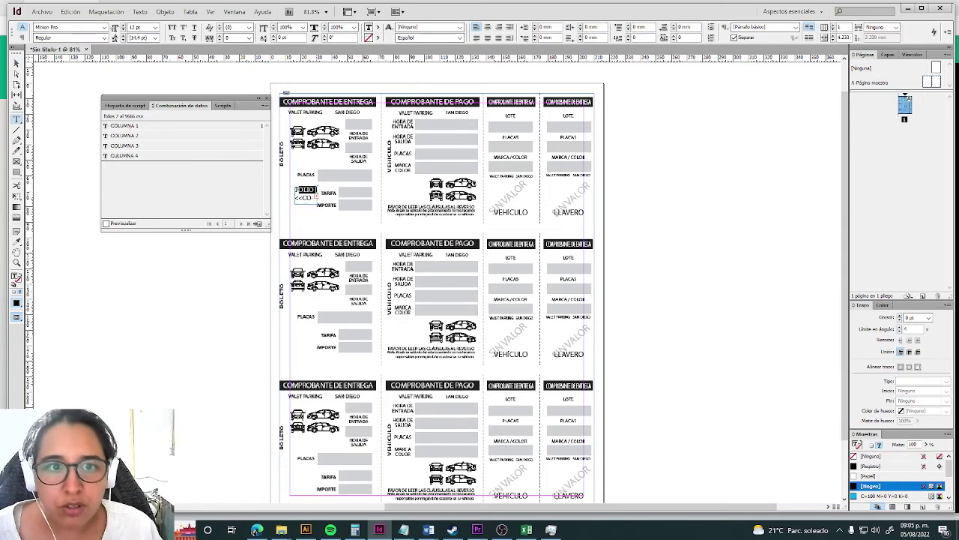
{"action": "left_click", "coordinate": [125, 125]}
{"action": "key", "text": "Escape"}
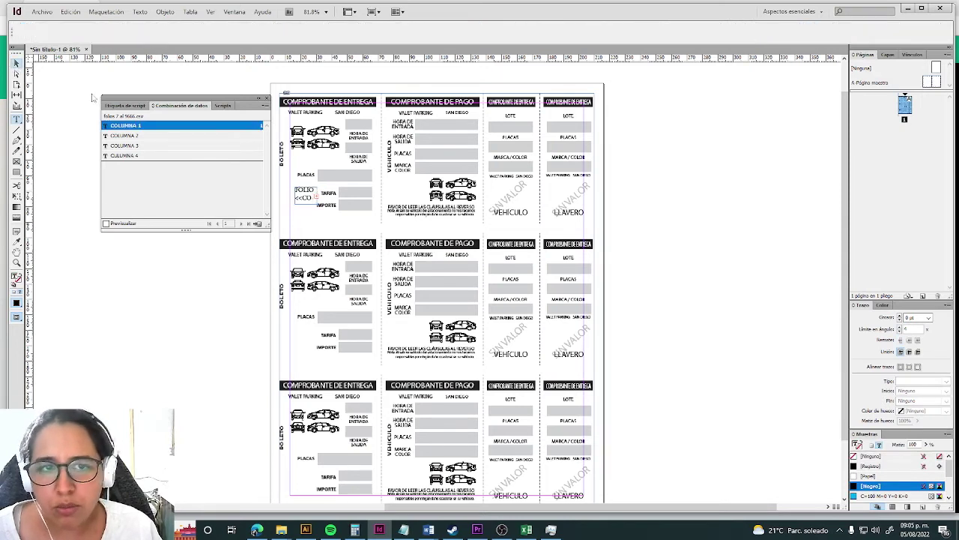
{"action": "left_click", "coordinate": [303, 199]}
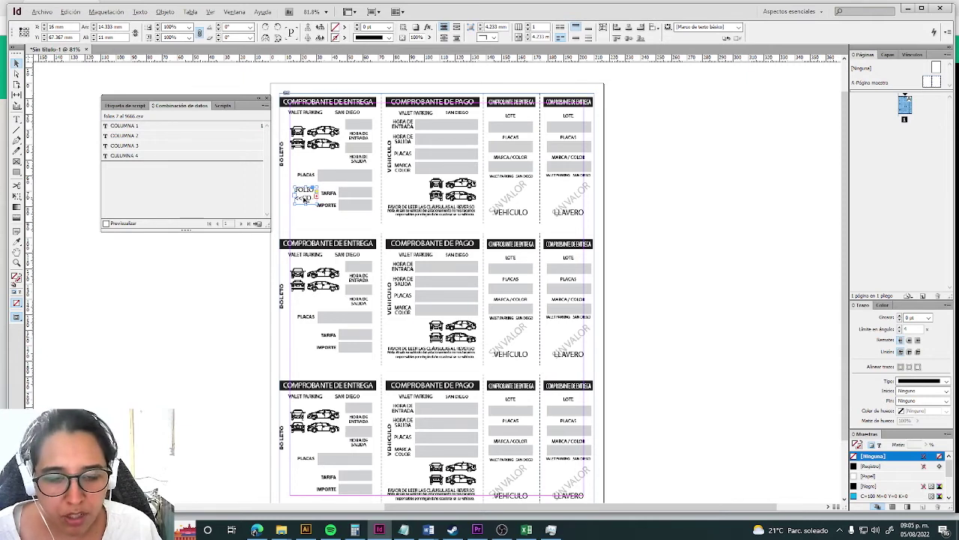
{"action": "left_click_drag", "start_coordinate": [304, 199], "coordinate": [400, 192]}
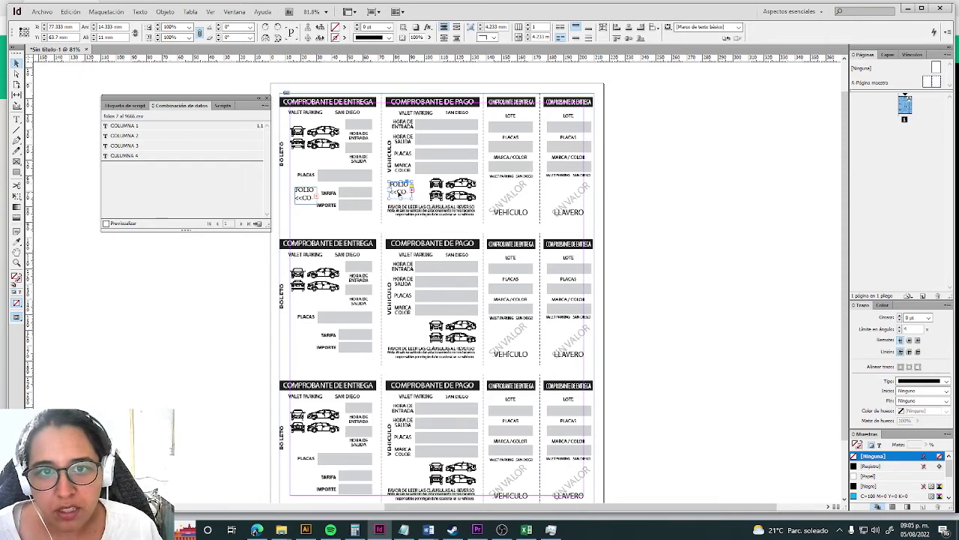
Copy the FOLIO frame into the third and fourth stubs, then select all four row-one frames.
{"action": "left_click_drag", "start_coordinate": [399, 193], "coordinate": [507, 196]}
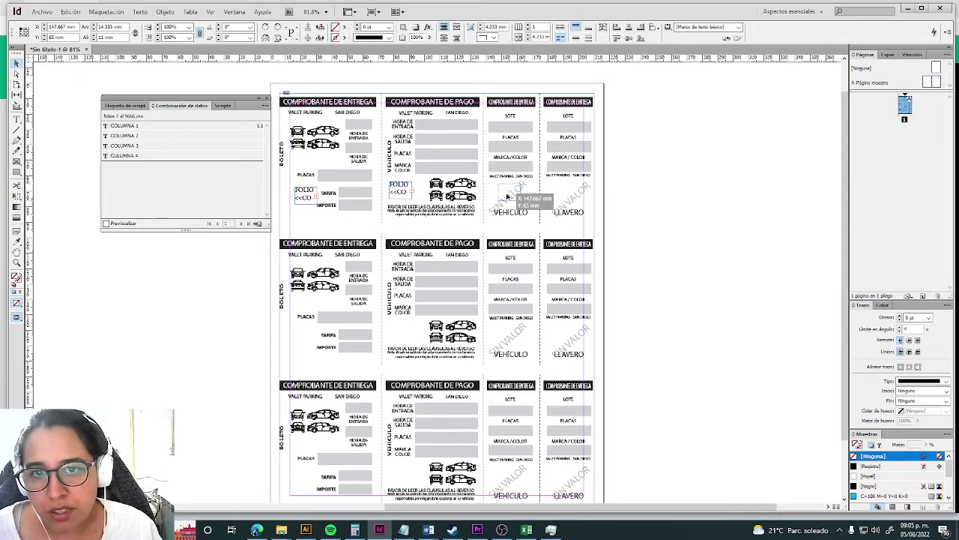
{"action": "left_click_drag", "start_coordinate": [507, 197], "coordinate": [568, 196]}
{"action": "left_click", "coordinate": [615, 221]}
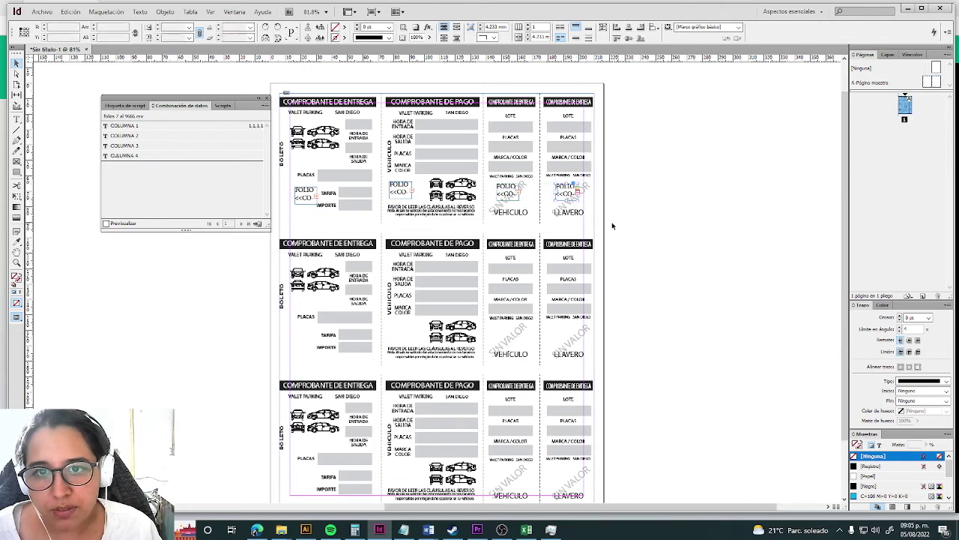
{"action": "left_click", "coordinate": [572, 193]}
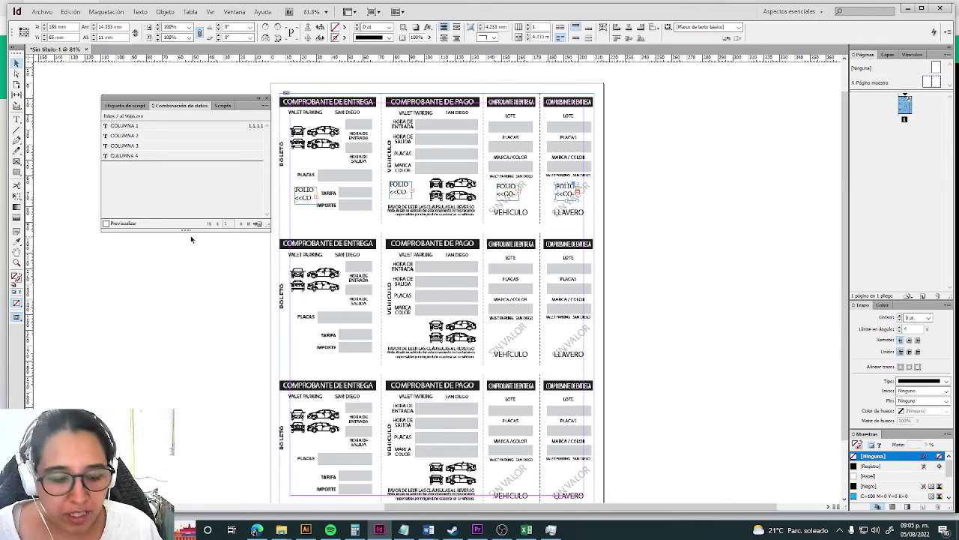
{"action": "left_click", "coordinate": [506, 194], "text": "shift"}
{"action": "left_click", "coordinate": [400, 191], "text": "shift"}
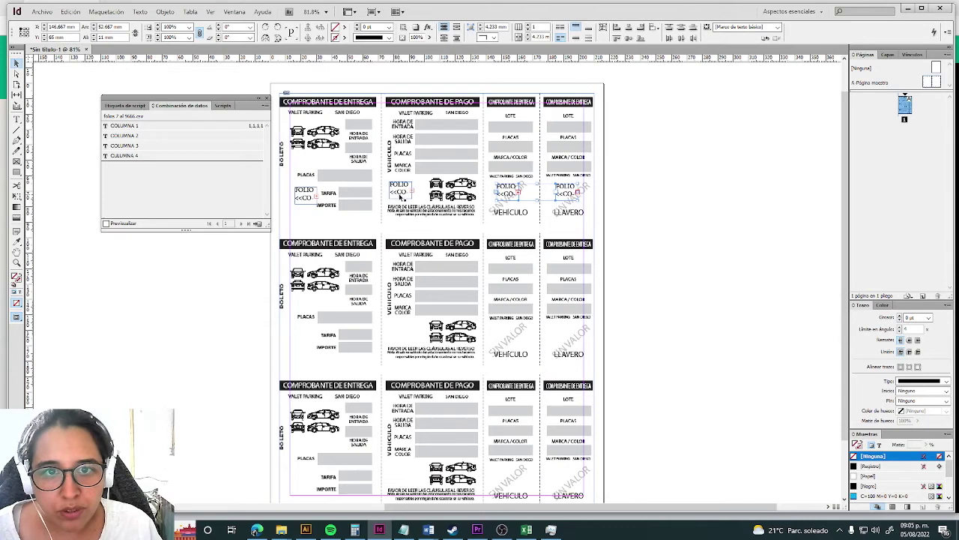
{"action": "left_click", "coordinate": [302, 196], "text": "shift"}
{"action": "left_click", "coordinate": [300, 203], "text": "shift"}
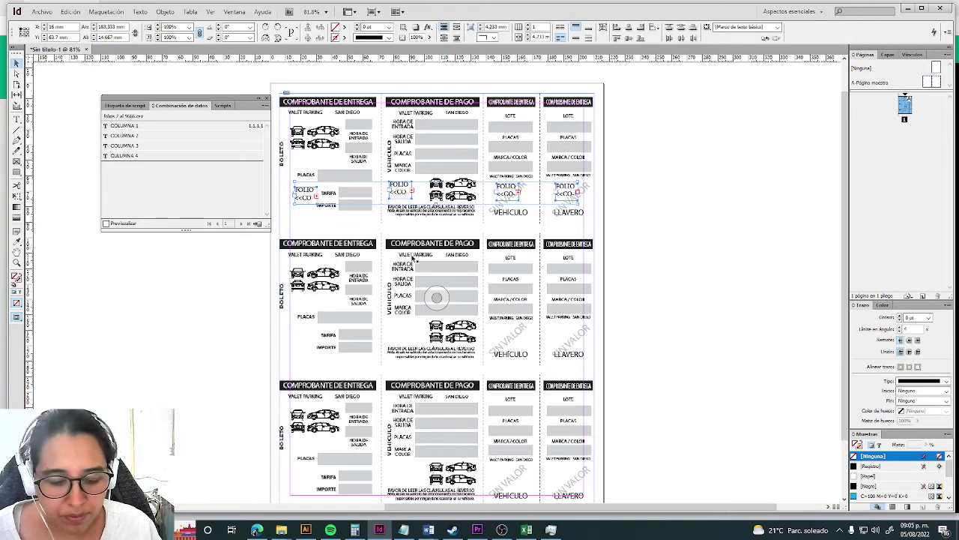
Duplicate the four FOLIO frames down into the second and third ticket rows, nudging them into place.
{"action": "left_click_drag", "start_coordinate": [403, 193], "coordinate": [405, 339]}
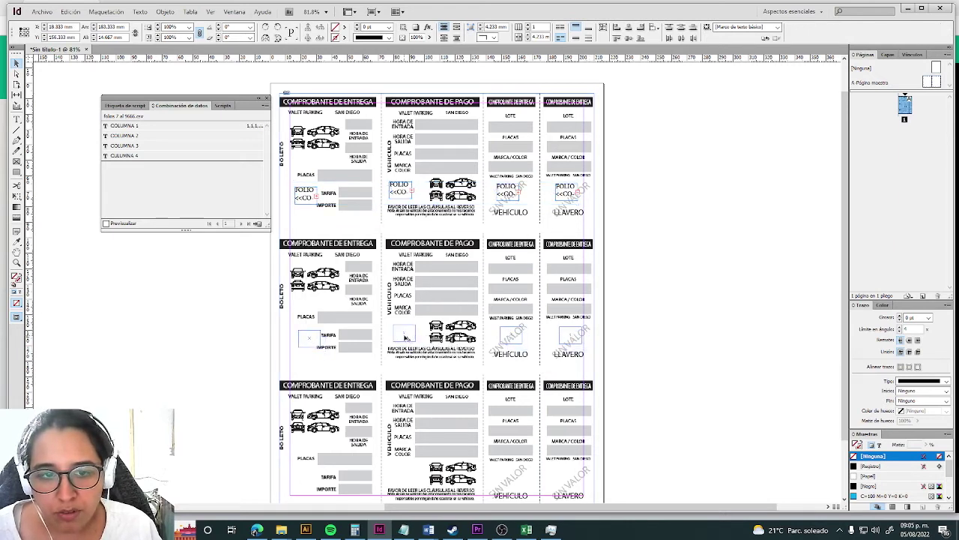
{"action": "left_click_drag", "start_coordinate": [404, 339], "coordinate": [406, 339]}
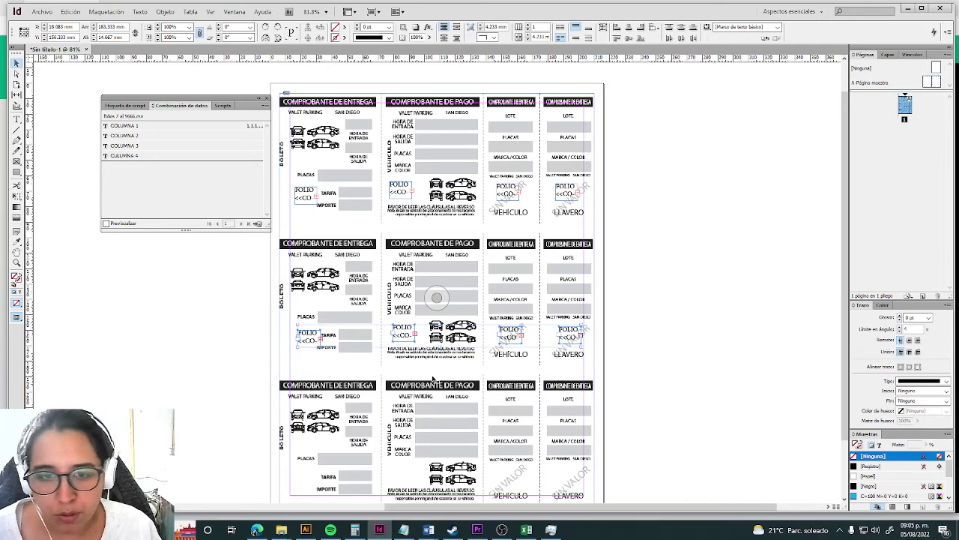
{"action": "key", "text": "Left"}
{"action": "key", "text": "Left"}
{"action": "key", "text": "Left"}
{"action": "key", "text": "Left"}
{"action": "key", "text": "Left"}
{"action": "key", "text": "Left"}
{"action": "key", "text": "Up"}
{"action": "key", "text": "Up"}
{"action": "scroll", "coordinate": [433, 379], "scroll_direction": "down", "scroll_amount": 2}
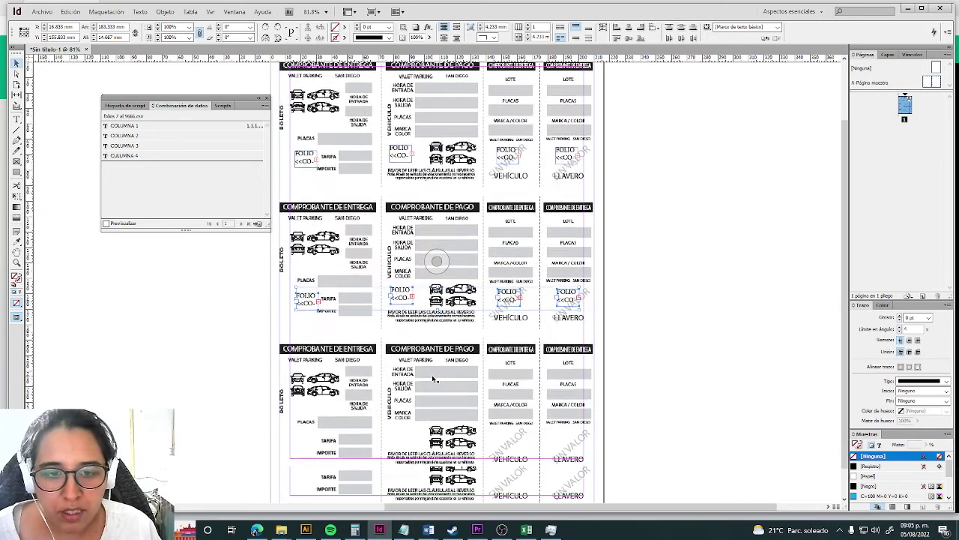
{"action": "scroll", "coordinate": [431, 374], "scroll_direction": "down", "scroll_amount": 1}
{"action": "left_click_drag", "start_coordinate": [411, 270], "coordinate": [403, 408]}
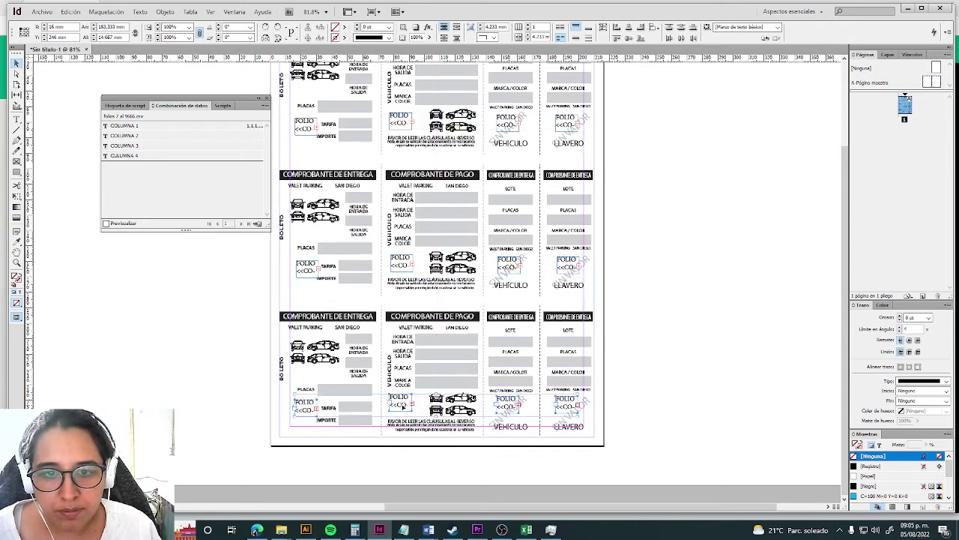
Switch the FOLIO field on all four second-row ticket stubs to COLUMNA 2.
{"action": "double_click", "coordinate": [307, 272]}
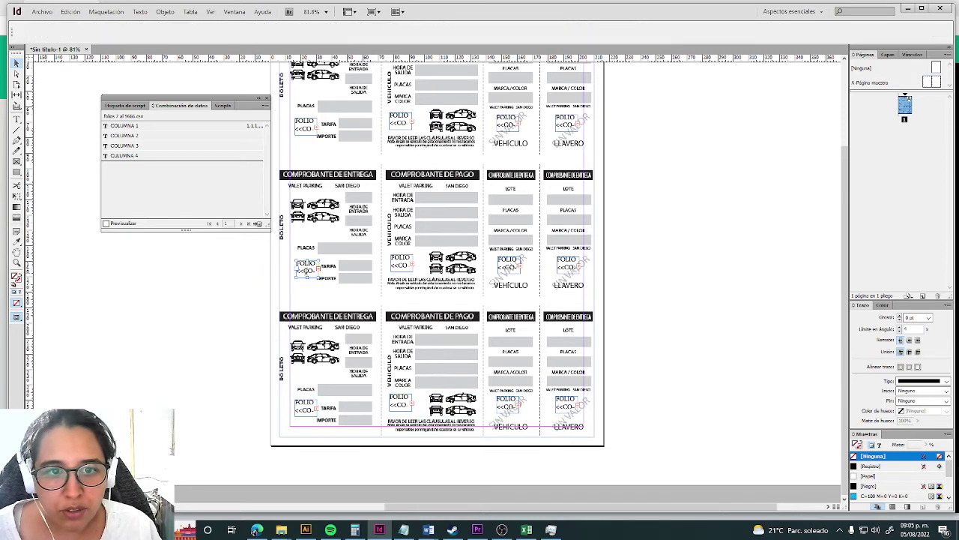
{"action": "left_click", "coordinate": [128, 136]}
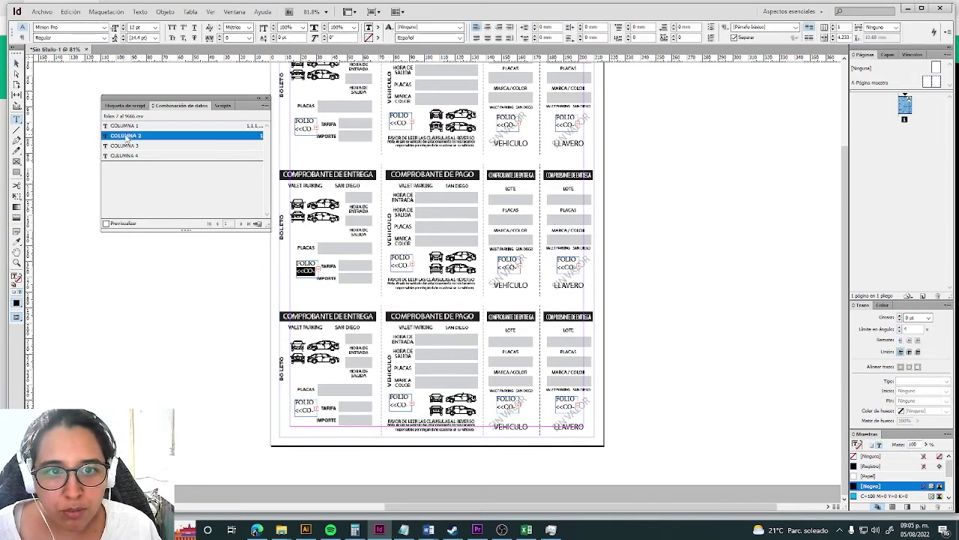
{"action": "double_click", "coordinate": [400, 266]}
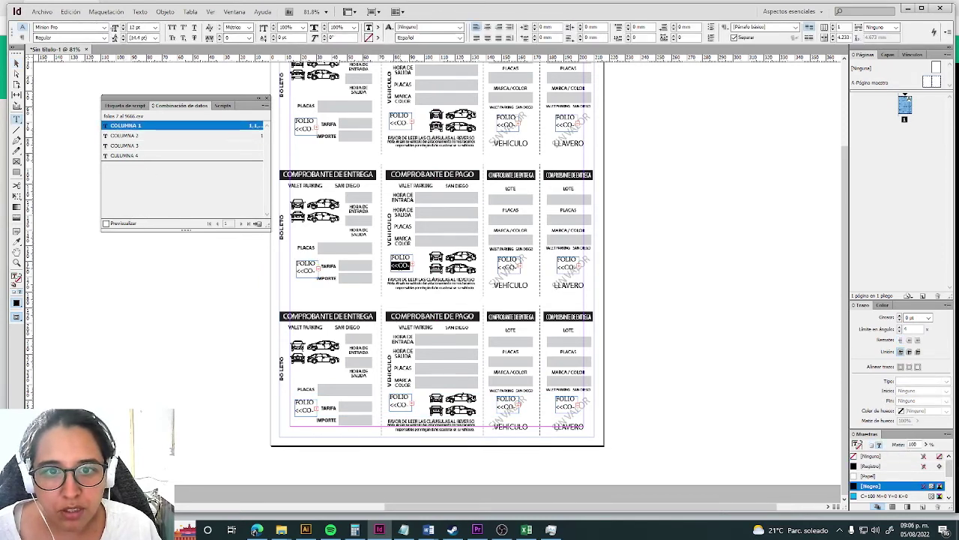
{"action": "left_click", "coordinate": [125, 136]}
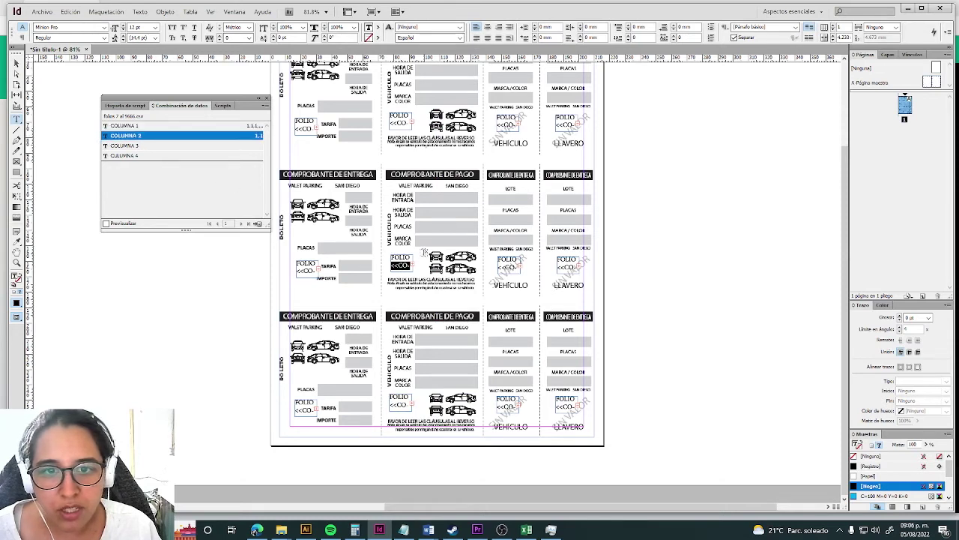
{"action": "double_click", "coordinate": [507, 268]}
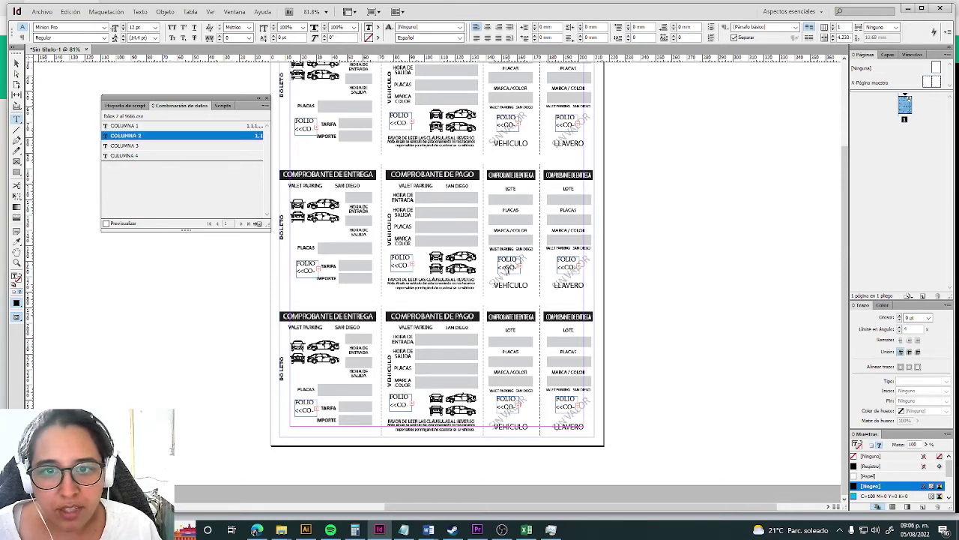
{"action": "left_click", "coordinate": [129, 137]}
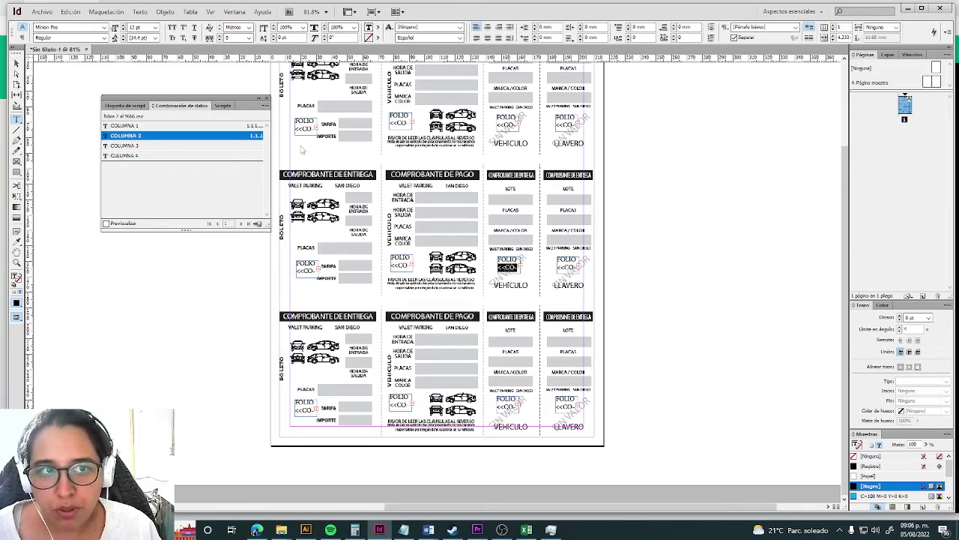
{"action": "double_click", "coordinate": [567, 266]}
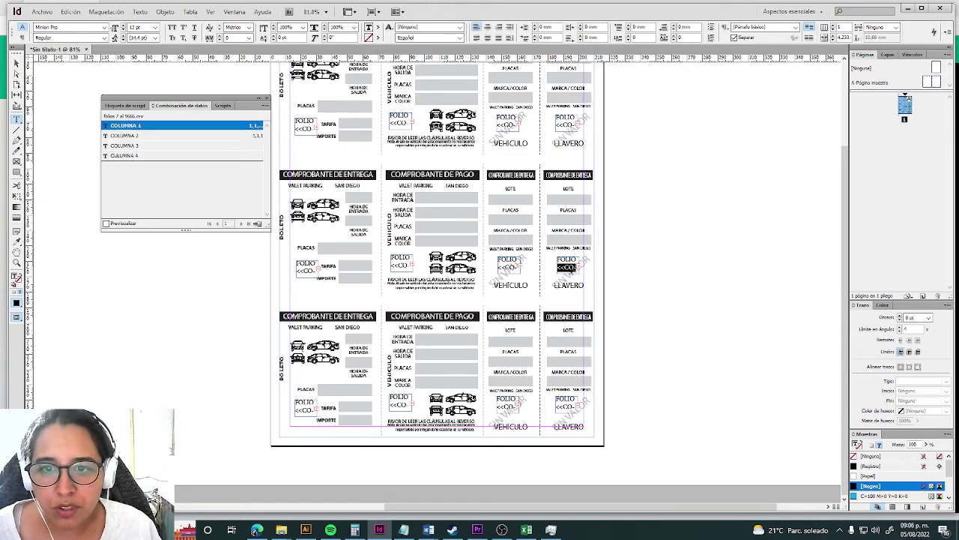
{"action": "left_click", "coordinate": [131, 136]}
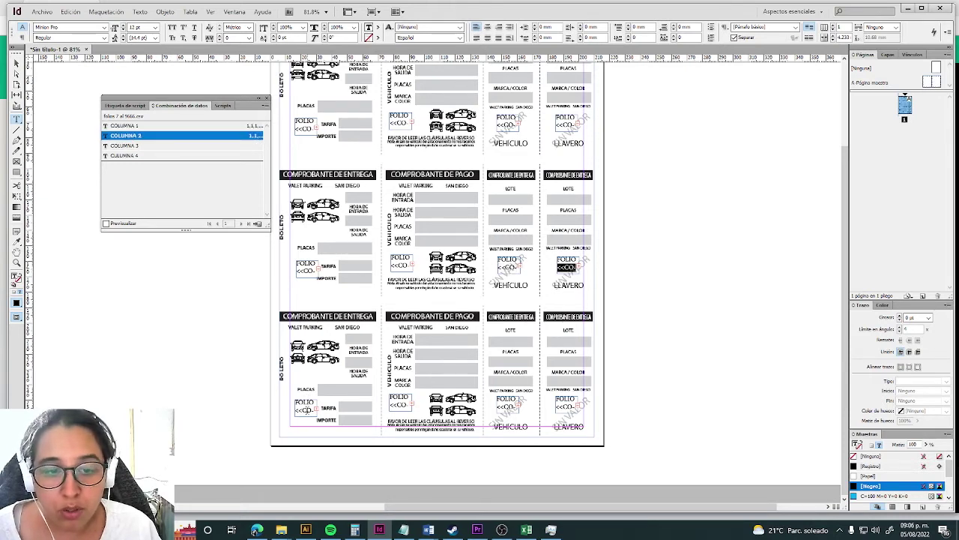
Switch the FOLIO field on all four bottom-row ticket stubs to COLUMNA 3.
{"action": "double_click", "coordinate": [304, 410]}
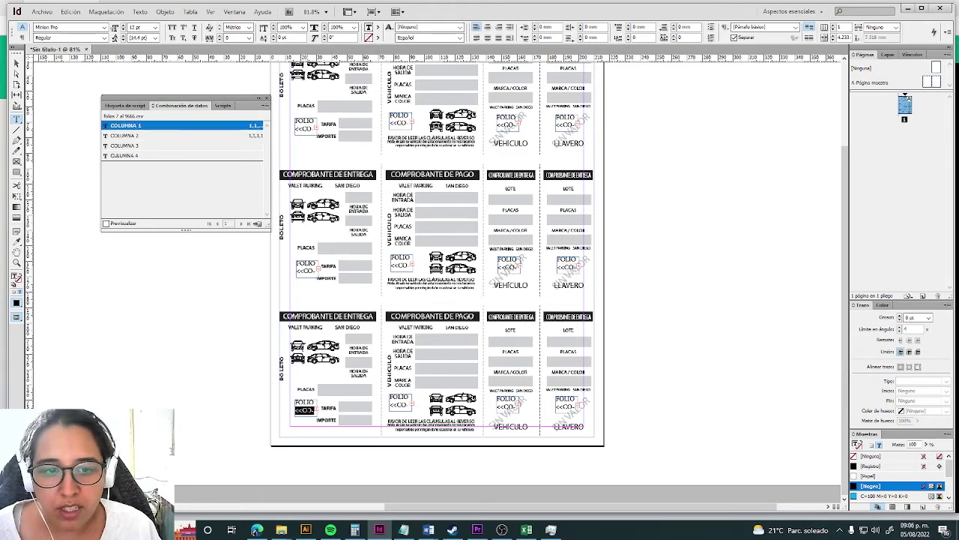
{"action": "left_click", "coordinate": [132, 145]}
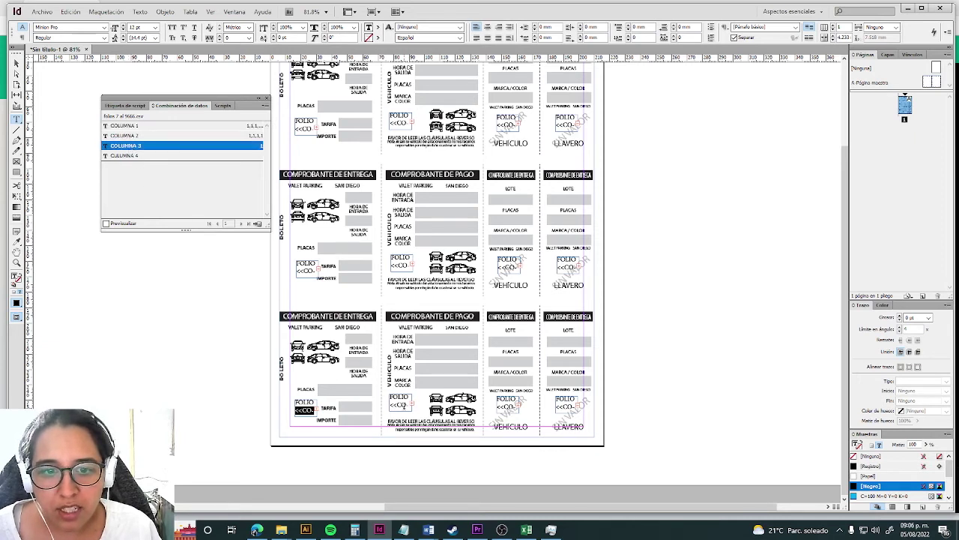
{"action": "double_click", "coordinate": [399, 405]}
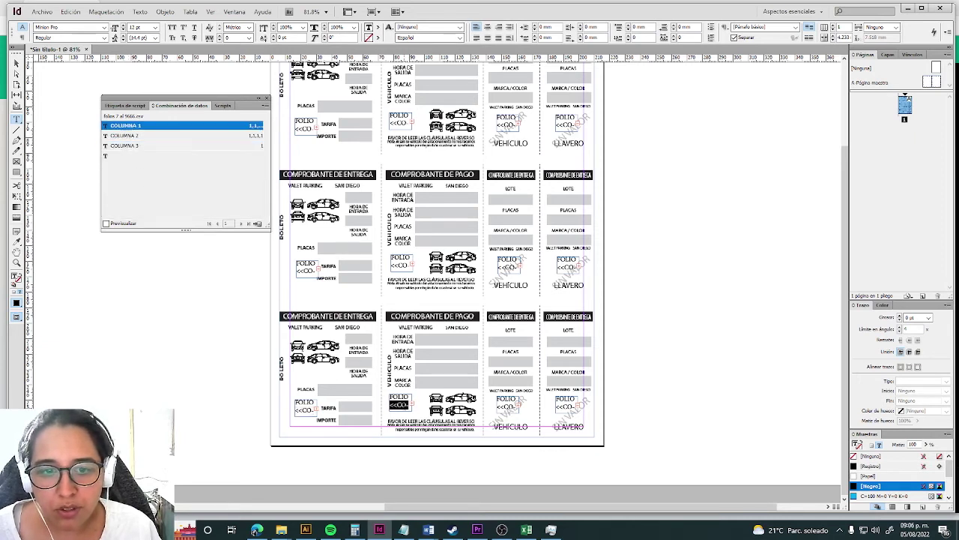
{"action": "left_click", "coordinate": [128, 147]}
{"action": "double_click", "coordinate": [506, 405]}
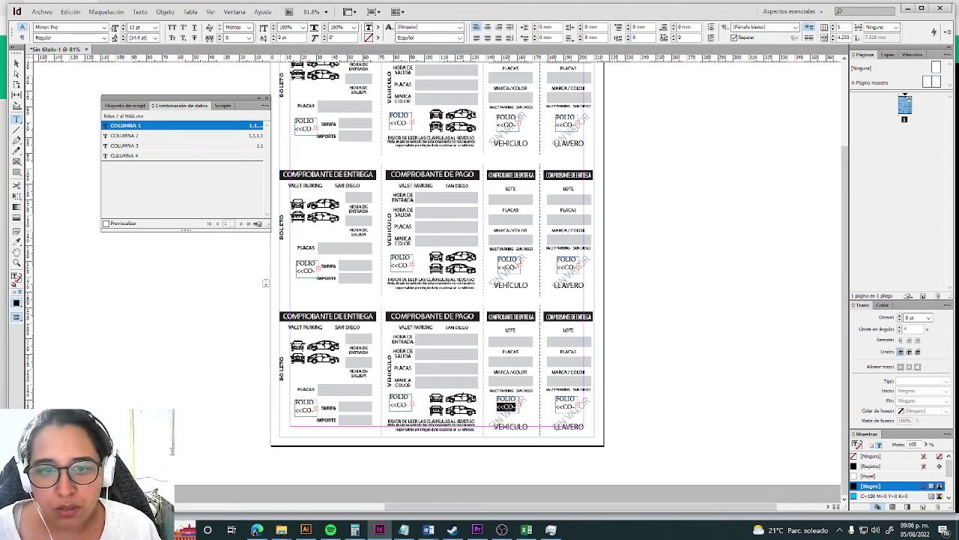
{"action": "left_click", "coordinate": [126, 147]}
{"action": "double_click", "coordinate": [567, 406]}
{"action": "left_click", "coordinate": [126, 145]}
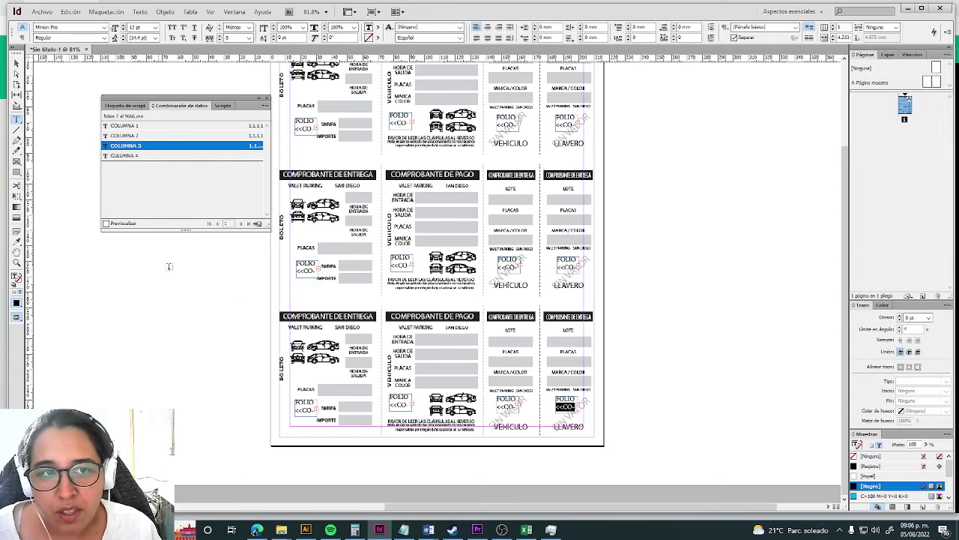
{"action": "scroll", "coordinate": [485, 417], "scroll_direction": "up", "scroll_amount": 2}
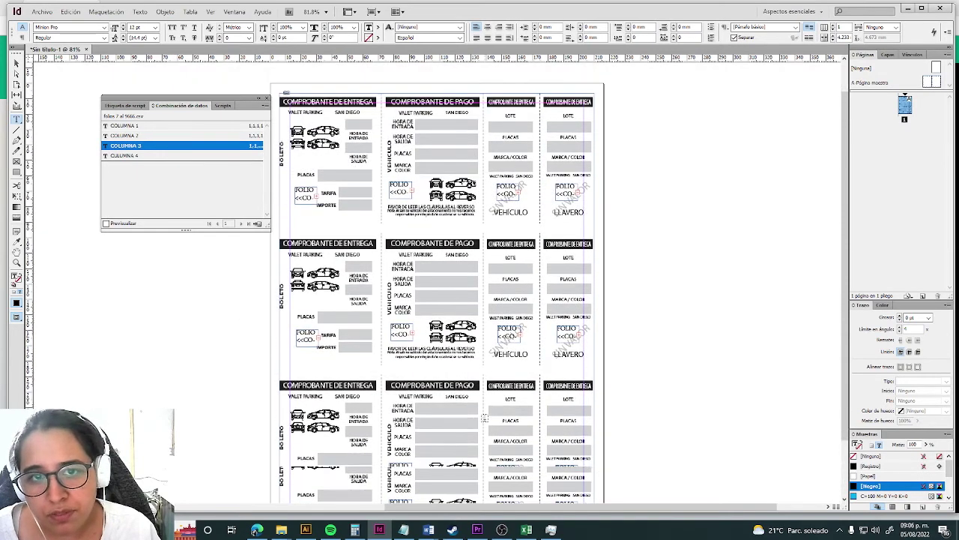
Turn on Previsualizar so the FOLIO stubs read 7000, 7667 and 8334, toggling it to compare.
{"action": "left_click", "coordinate": [106, 223]}
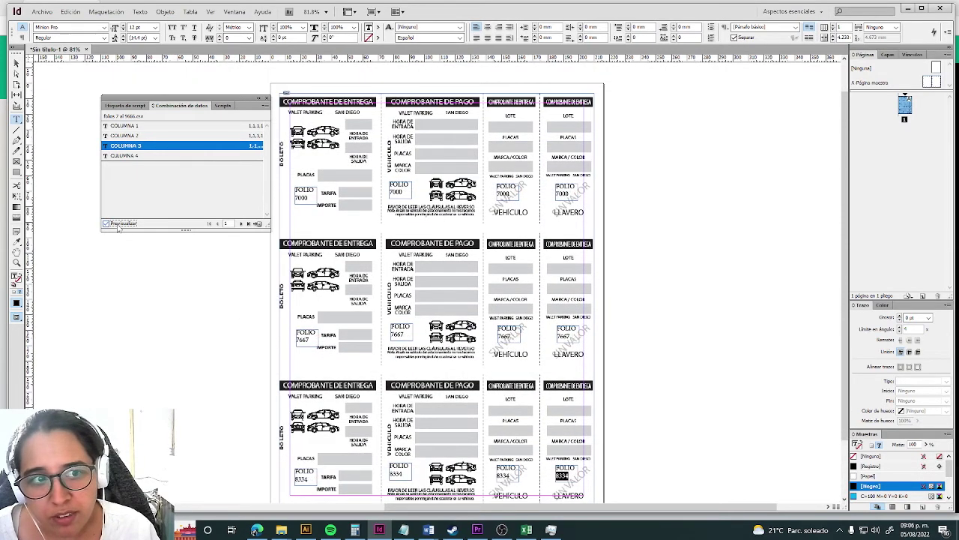
{"action": "scroll", "coordinate": [720, 388], "scroll_direction": "down", "scroll_amount": 1}
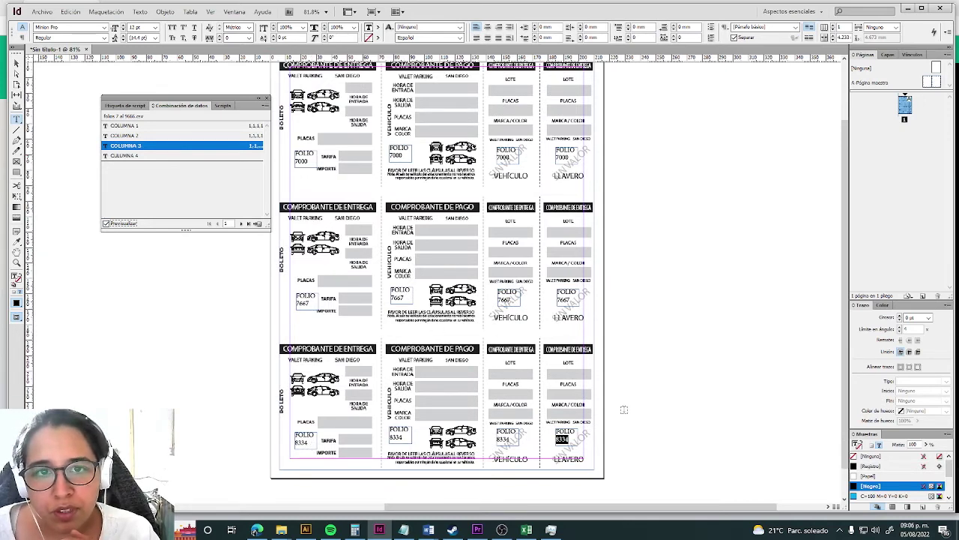
{"action": "scroll", "coordinate": [623, 409], "scroll_direction": "up", "scroll_amount": 1}
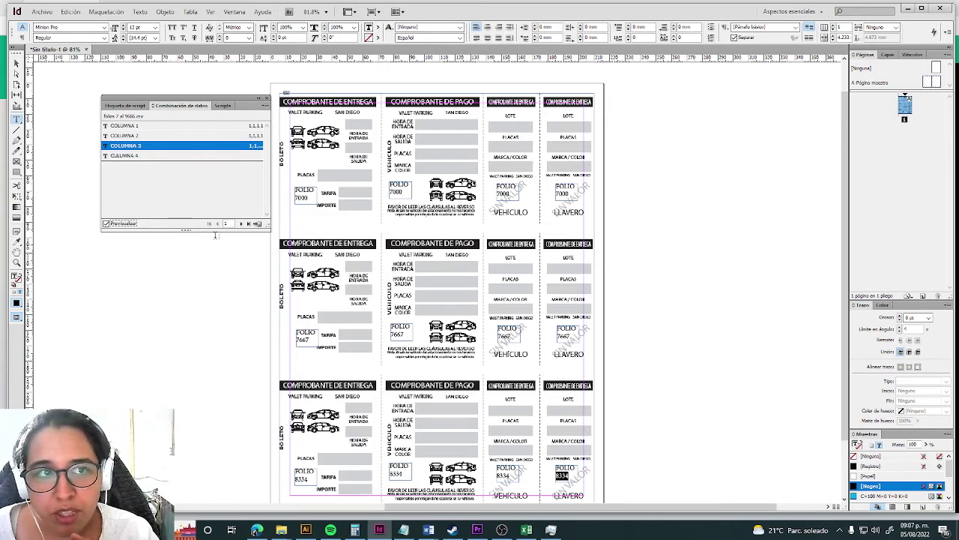
{"action": "left_click", "coordinate": [16, 64]}
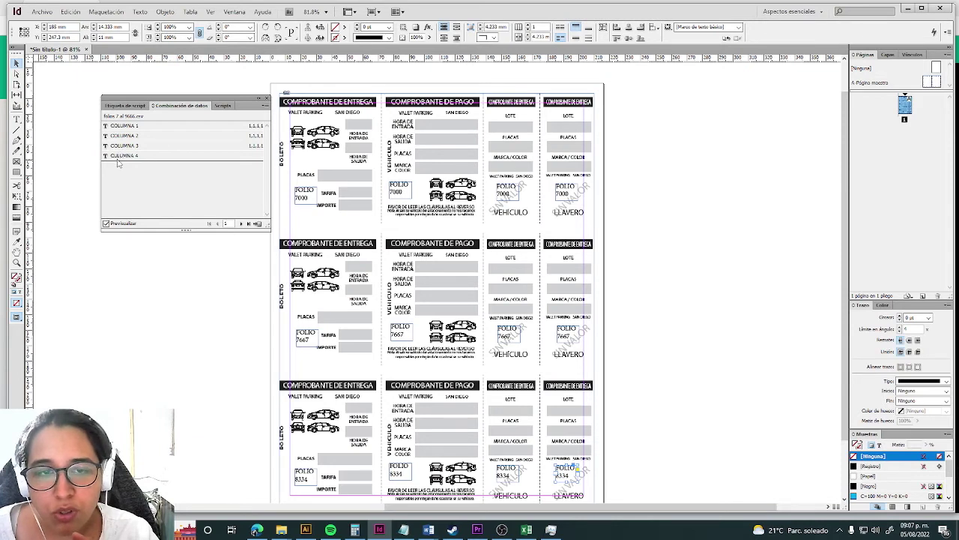
{"action": "left_click", "coordinate": [106, 223]}
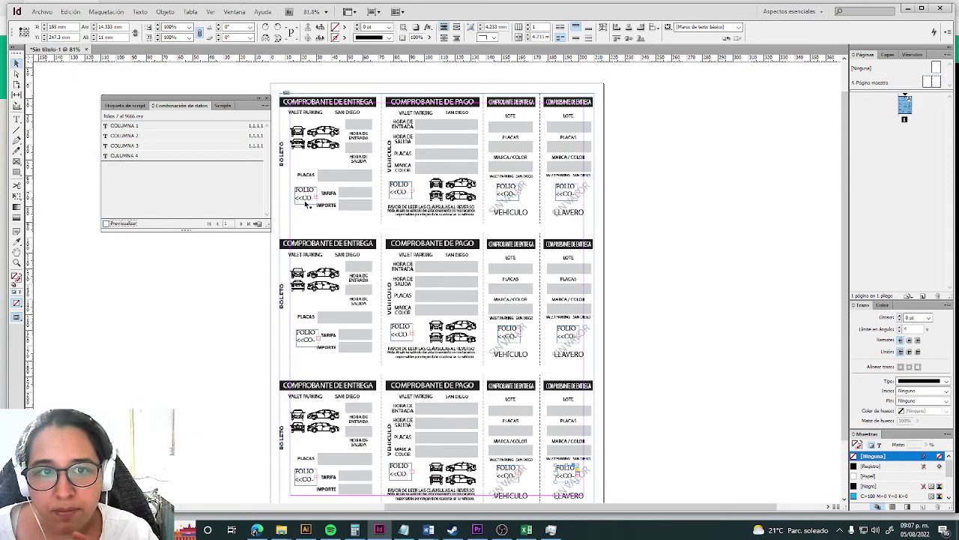
{"action": "left_click", "coordinate": [105, 224]}
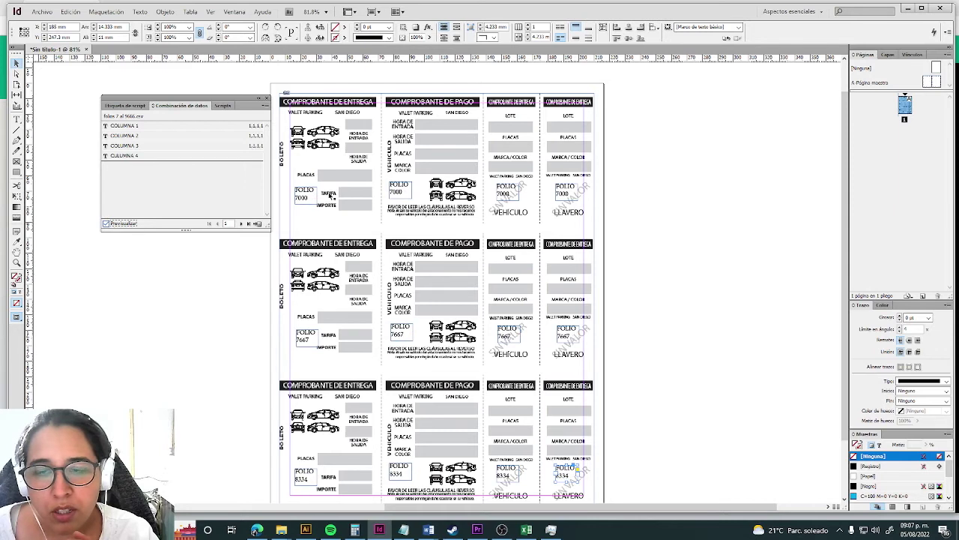
{"action": "left_click", "coordinate": [437, 298]}
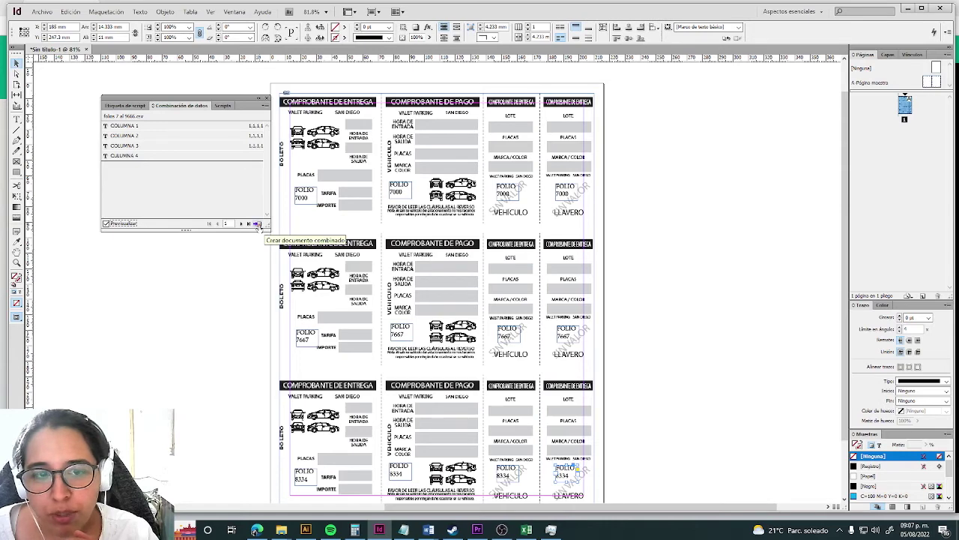
Create the merged document from Todos los registros and accept the no-overset-text notice.
{"action": "left_click", "coordinate": [257, 224]}
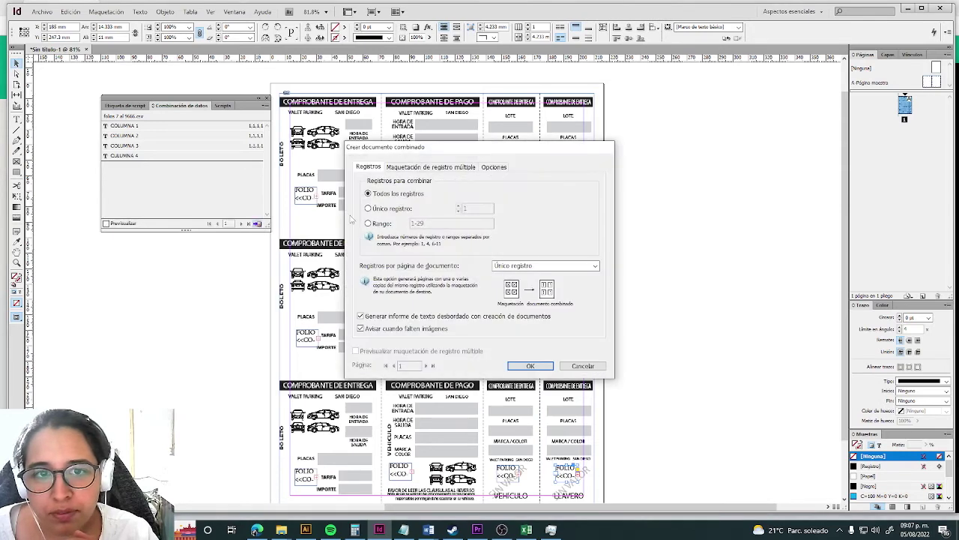
{"action": "left_click", "coordinate": [519, 367]}
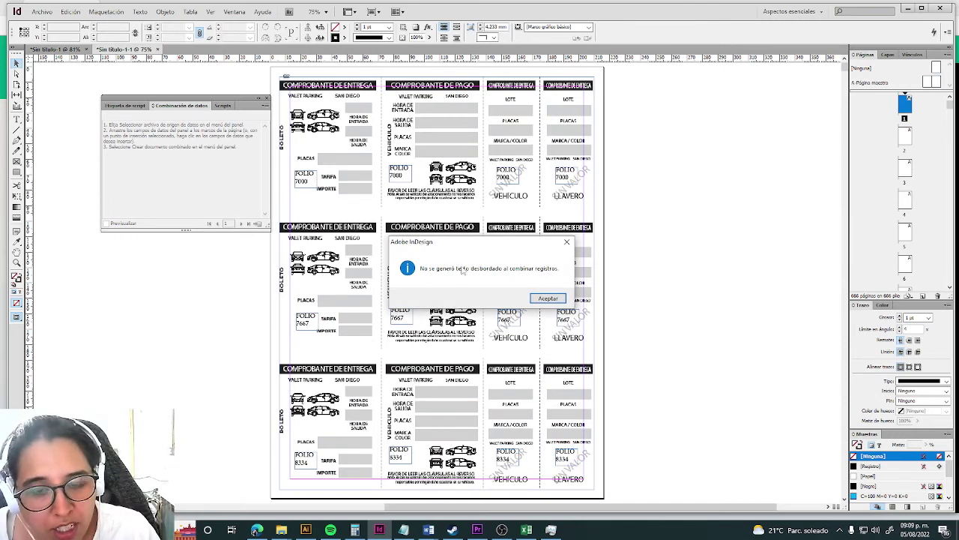
{"action": "left_click_drag", "start_coordinate": [471, 245], "coordinate": [434, 203]}
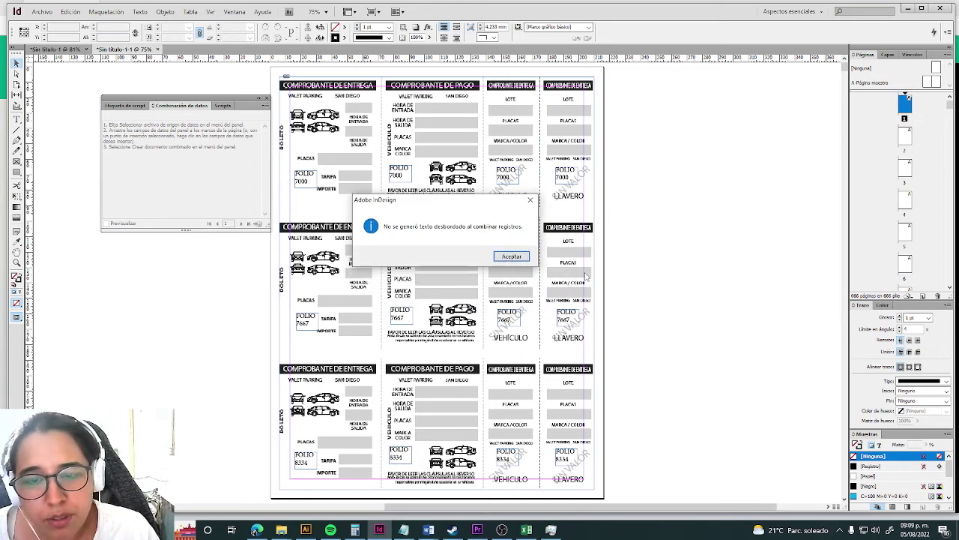
{"action": "left_click", "coordinate": [511, 256]}
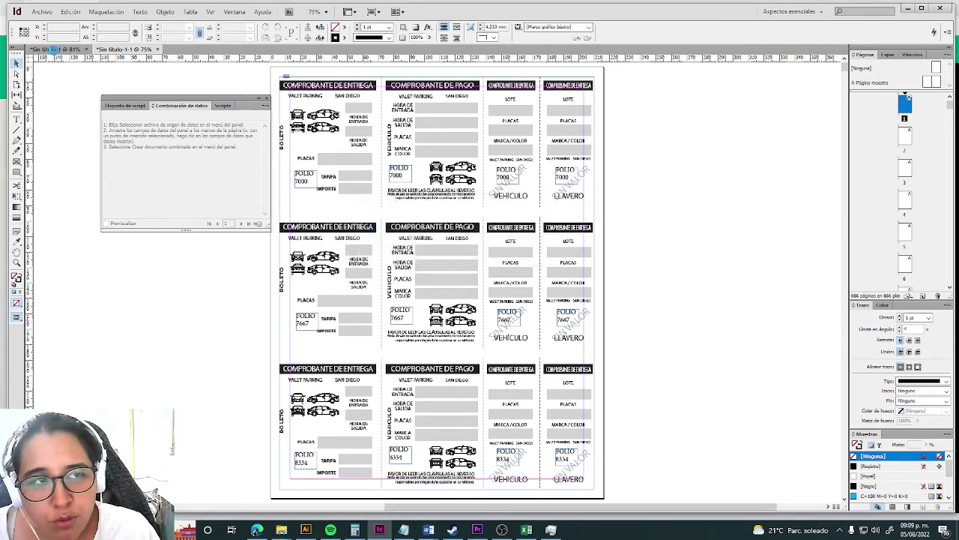
{"action": "left_click", "coordinate": [107, 49]}
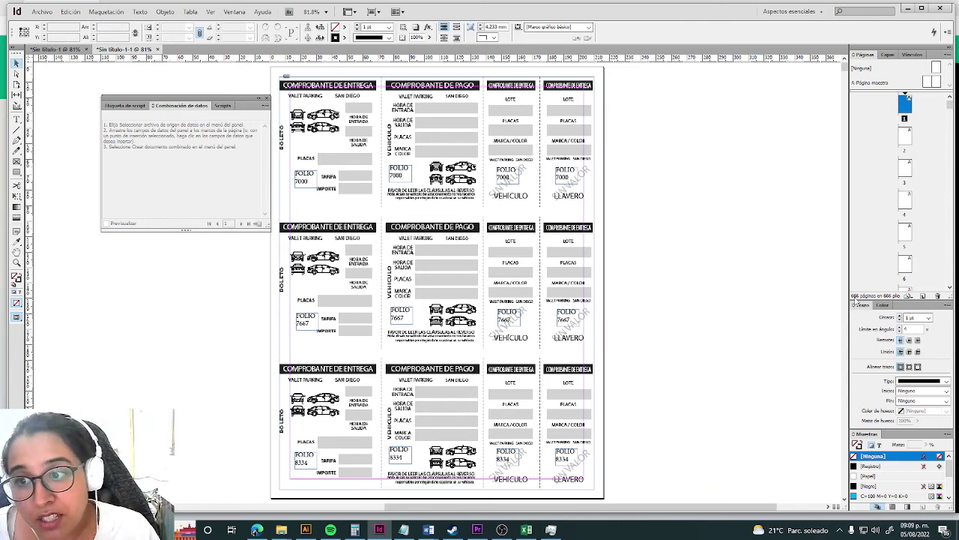
{"action": "left_click", "coordinate": [437, 282]}
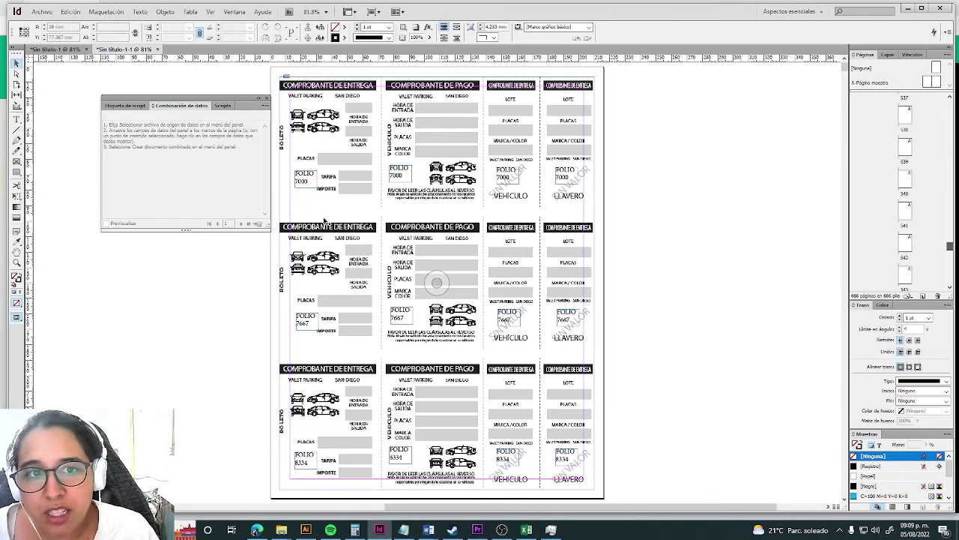
{"action": "left_click_drag", "start_coordinate": [948, 248], "coordinate": [949, 278]}
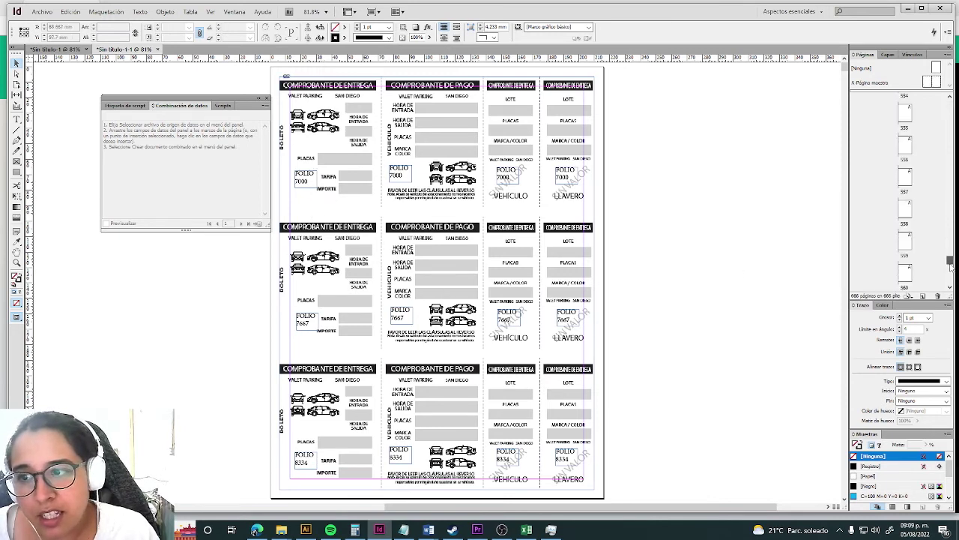
{"action": "left_click", "coordinate": [905, 275]}
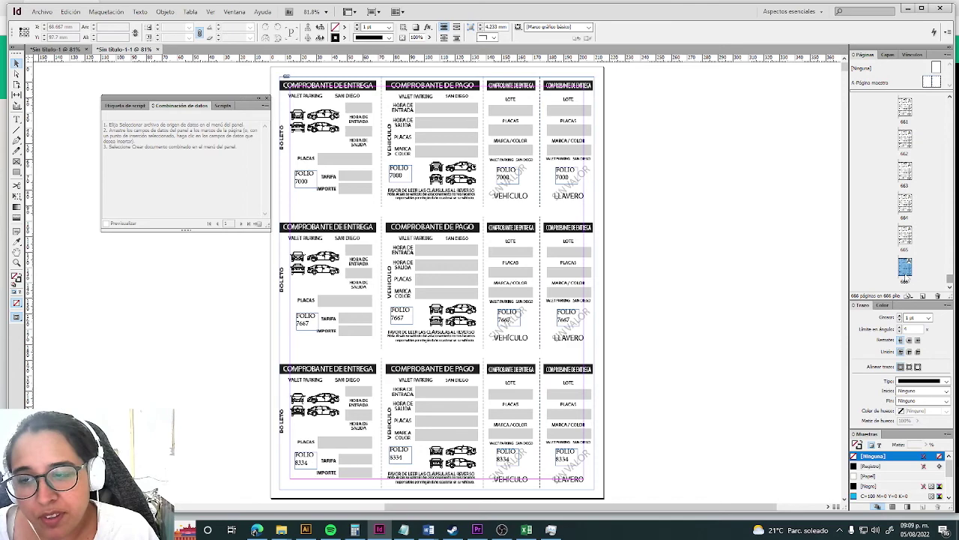
{"action": "double_click", "coordinate": [904, 275]}
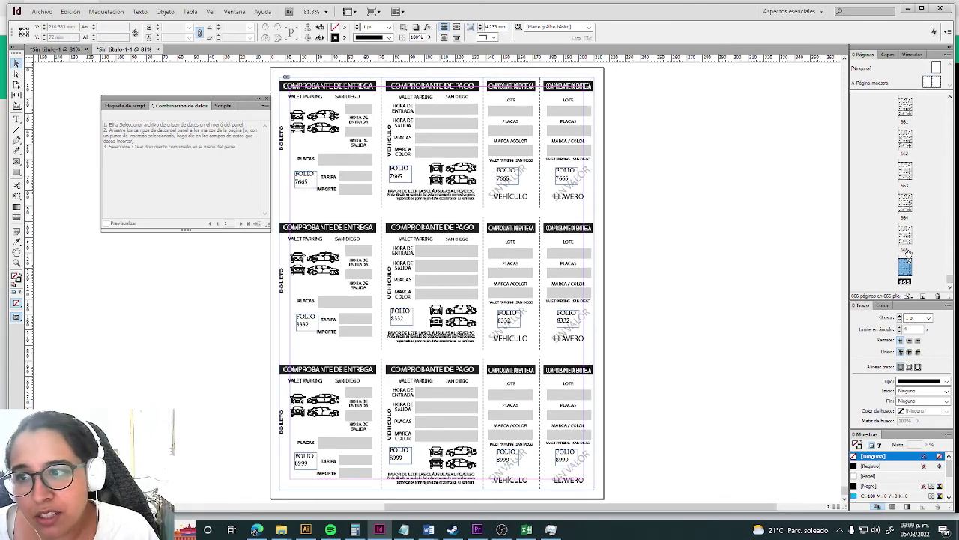
{"action": "left_click_drag", "start_coordinate": [950, 279], "coordinate": [954, 97]}
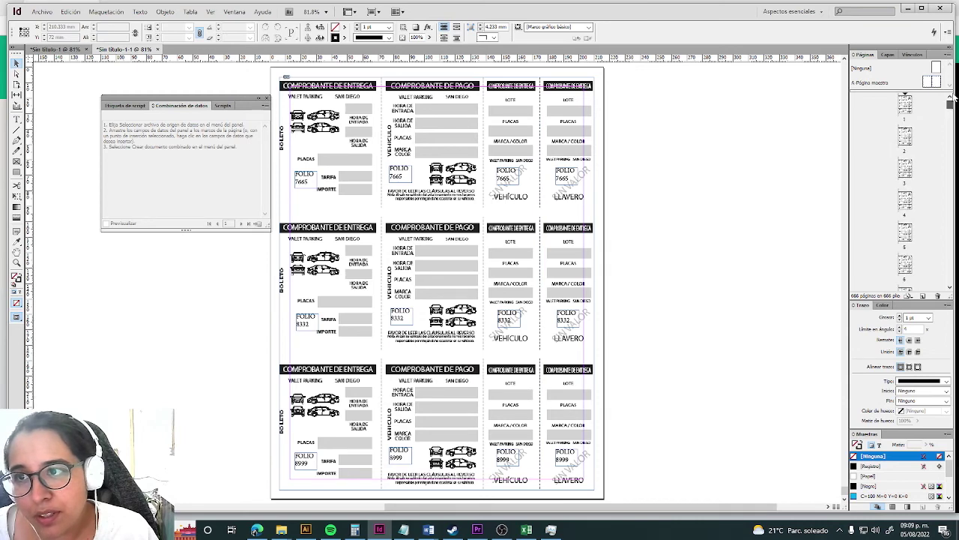
{"action": "double_click", "coordinate": [905, 107]}
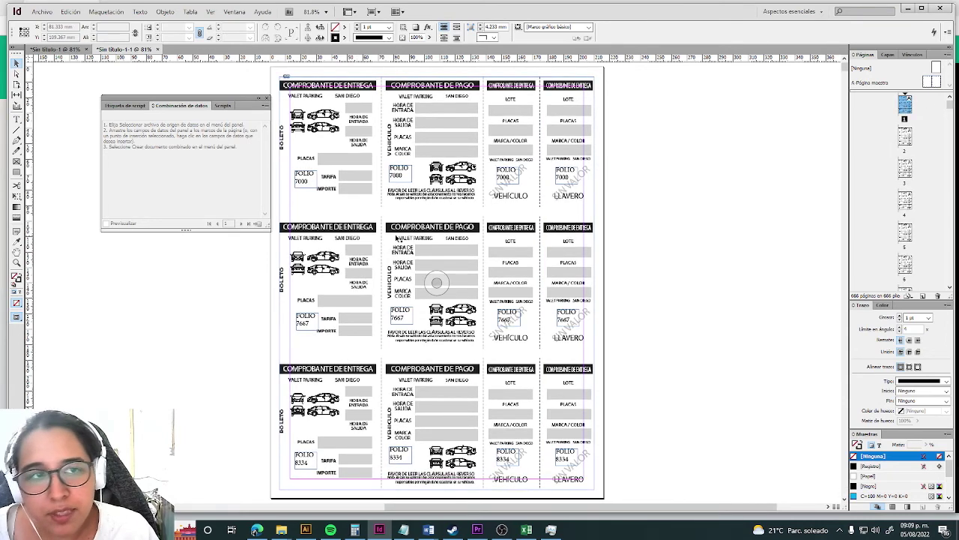
Open the Print dialog via Archivo > Imprimir.
{"action": "left_click", "coordinate": [38, 13]}
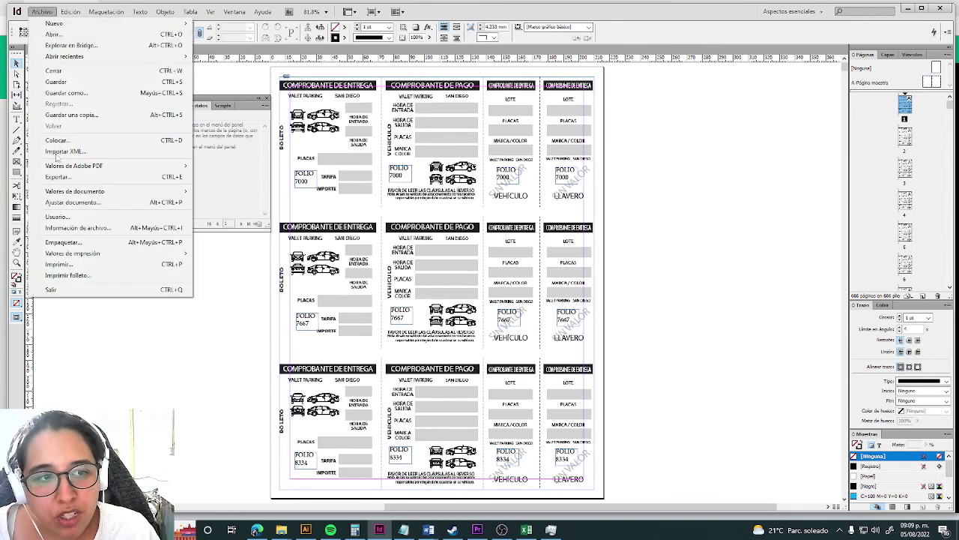
{"action": "left_click", "coordinate": [60, 266]}
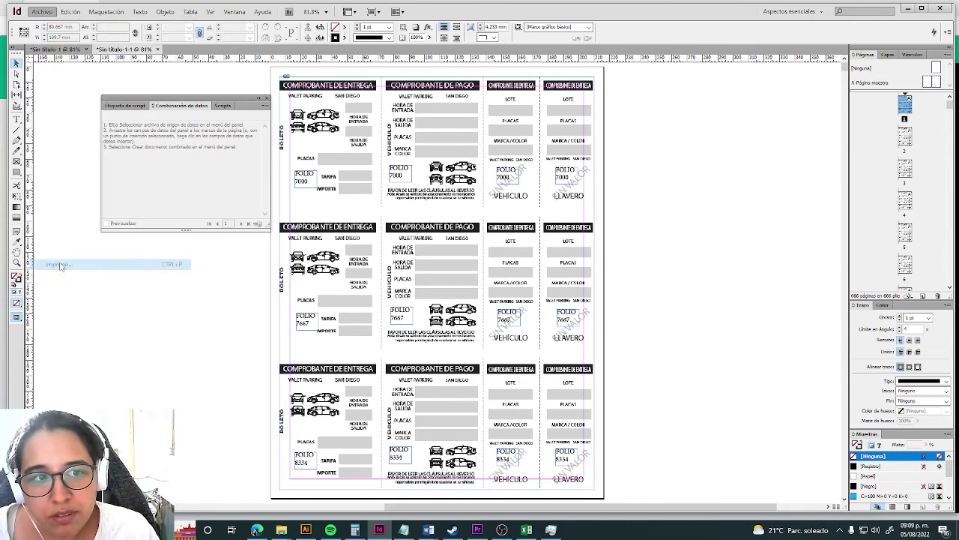